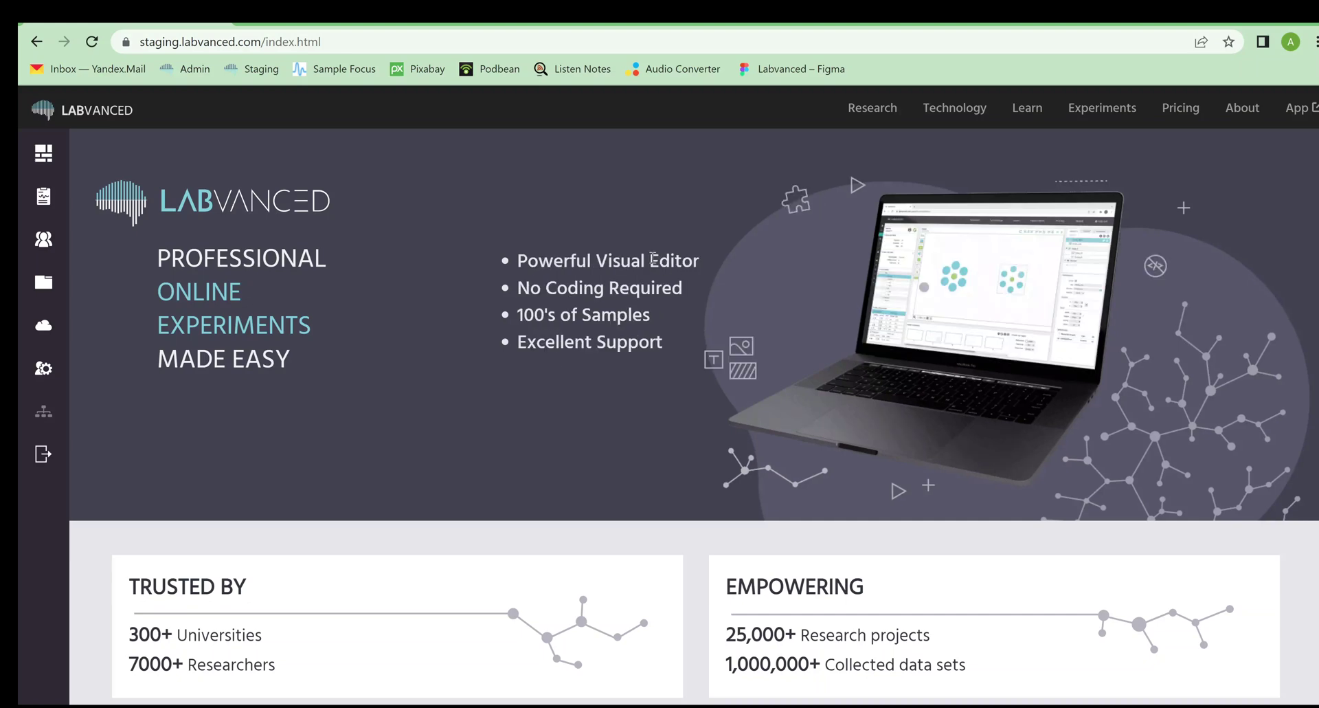
Go from the home page through the Dashboard to My Studies, listing offlineStudy, New Study and test
scroll(705, 292, "down", 10)
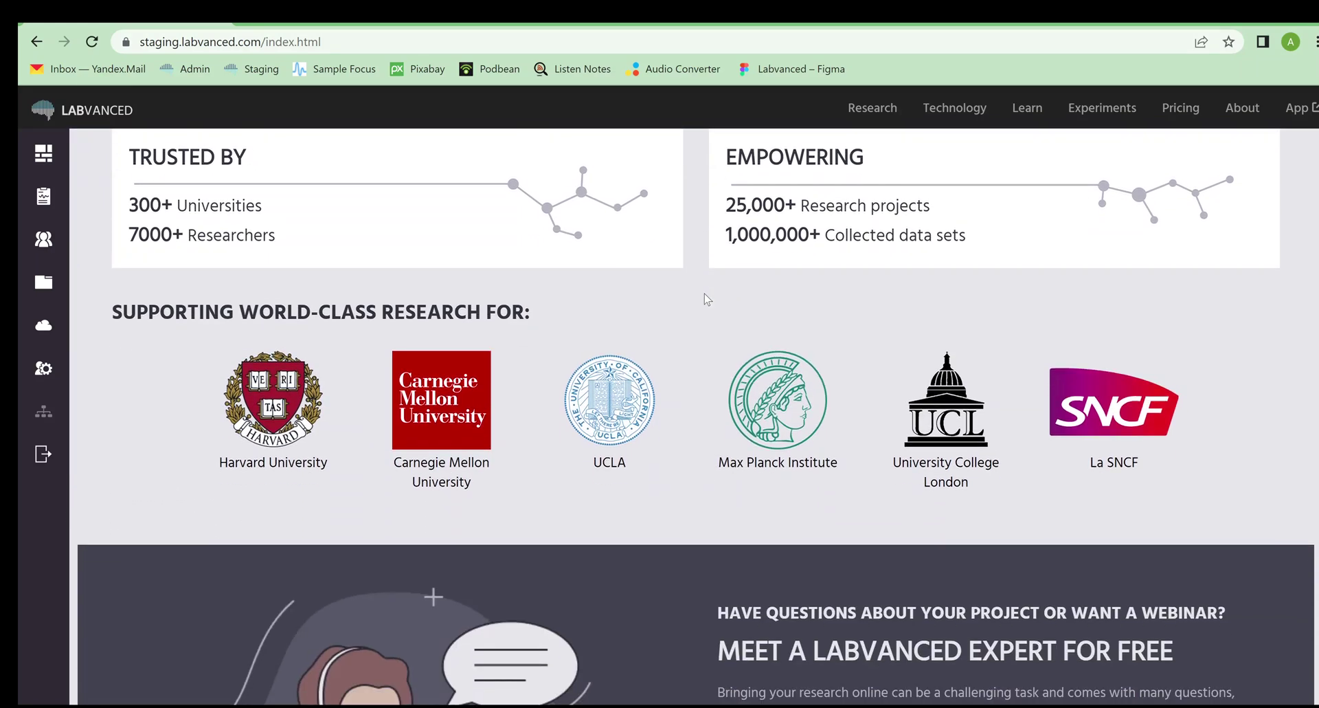
scroll(705, 297, "down", 5)
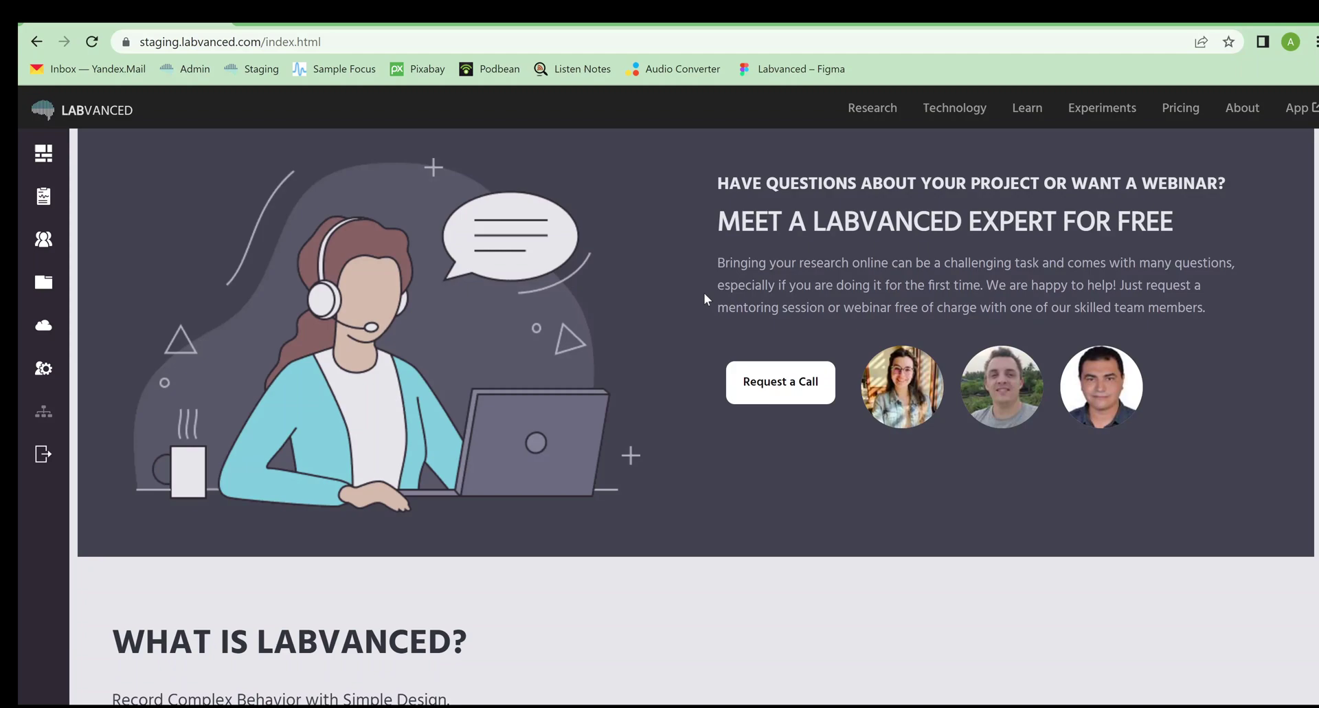
scroll(705, 297, "up", 7)
scroll(707, 299, "up", 6)
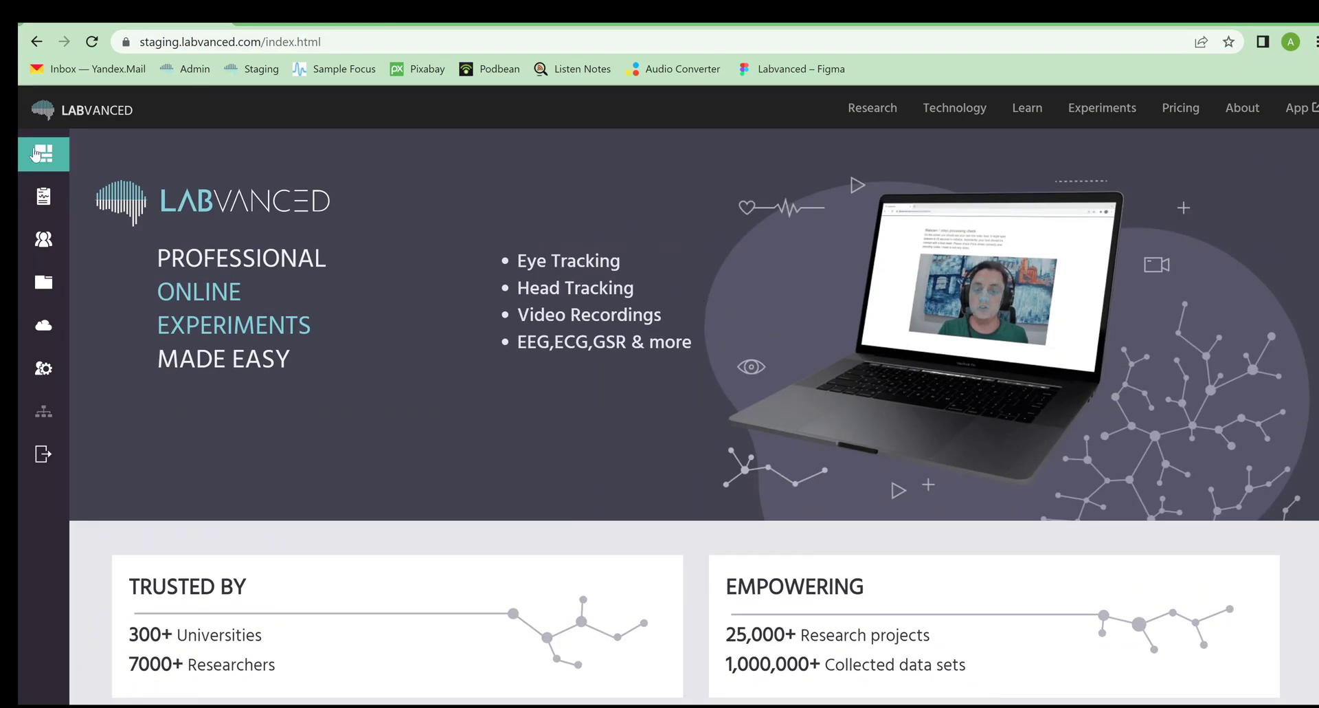
mouse_move(73, 421)
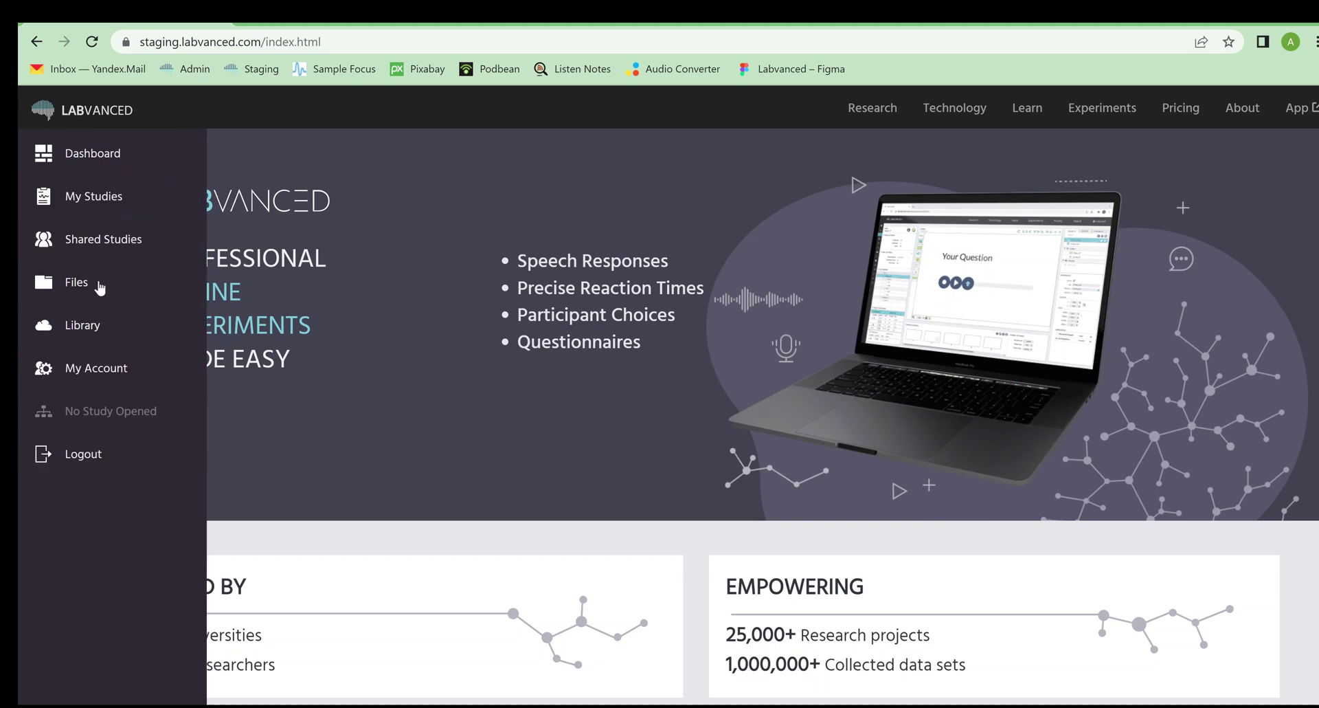
left_click(128, 166)
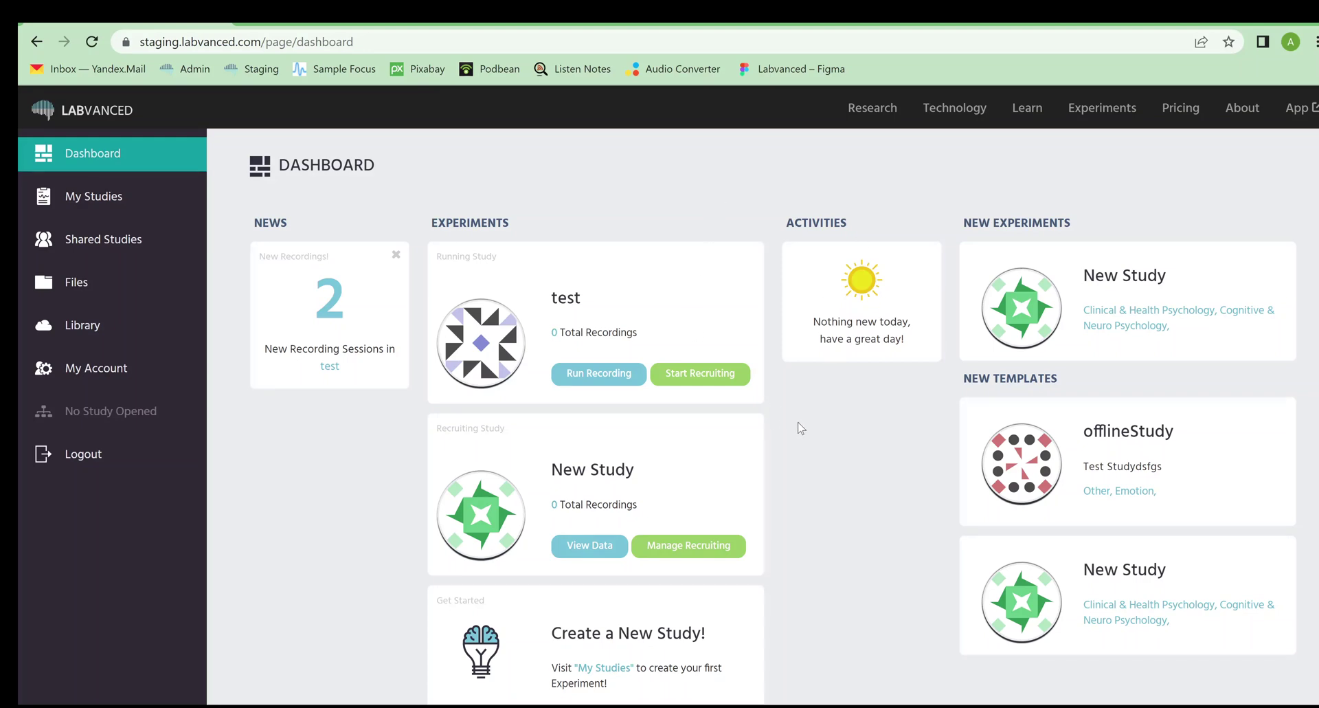
left_click(41, 200)
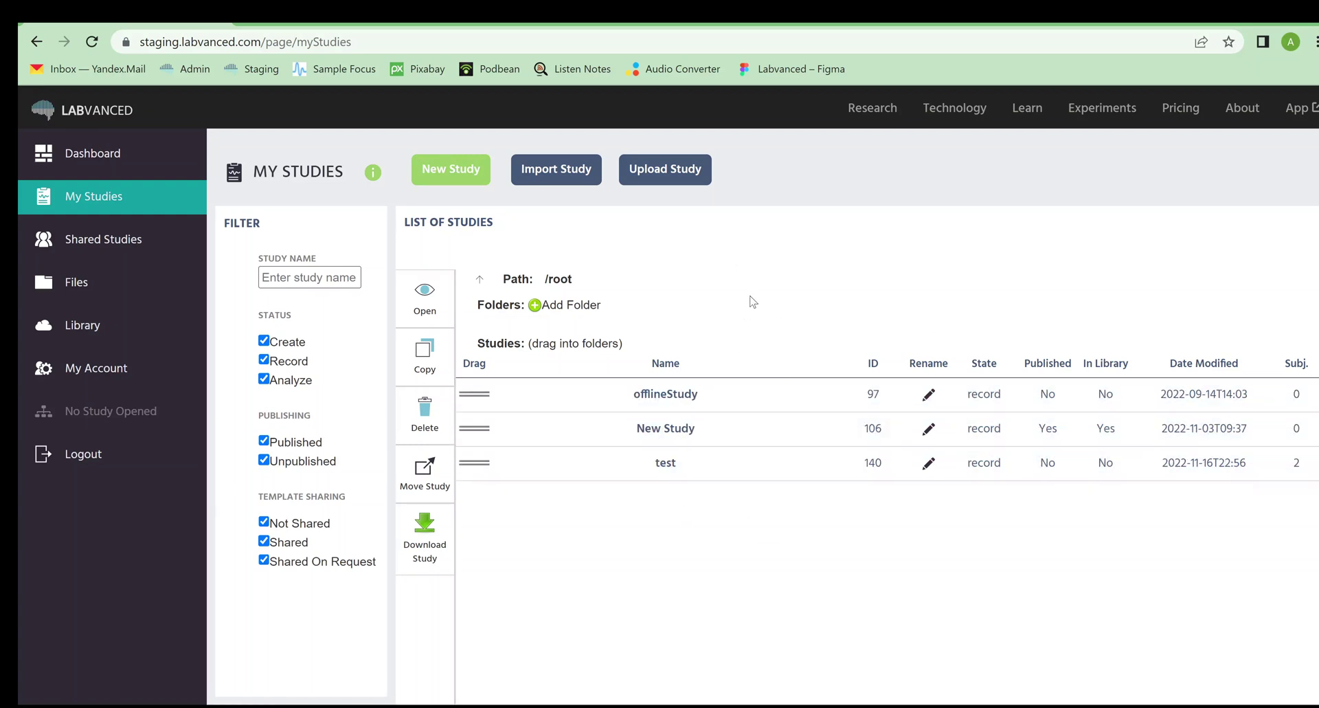
Check Shared Studies, then open Files to see the user folder's images and videos folders
left_click(130, 248)
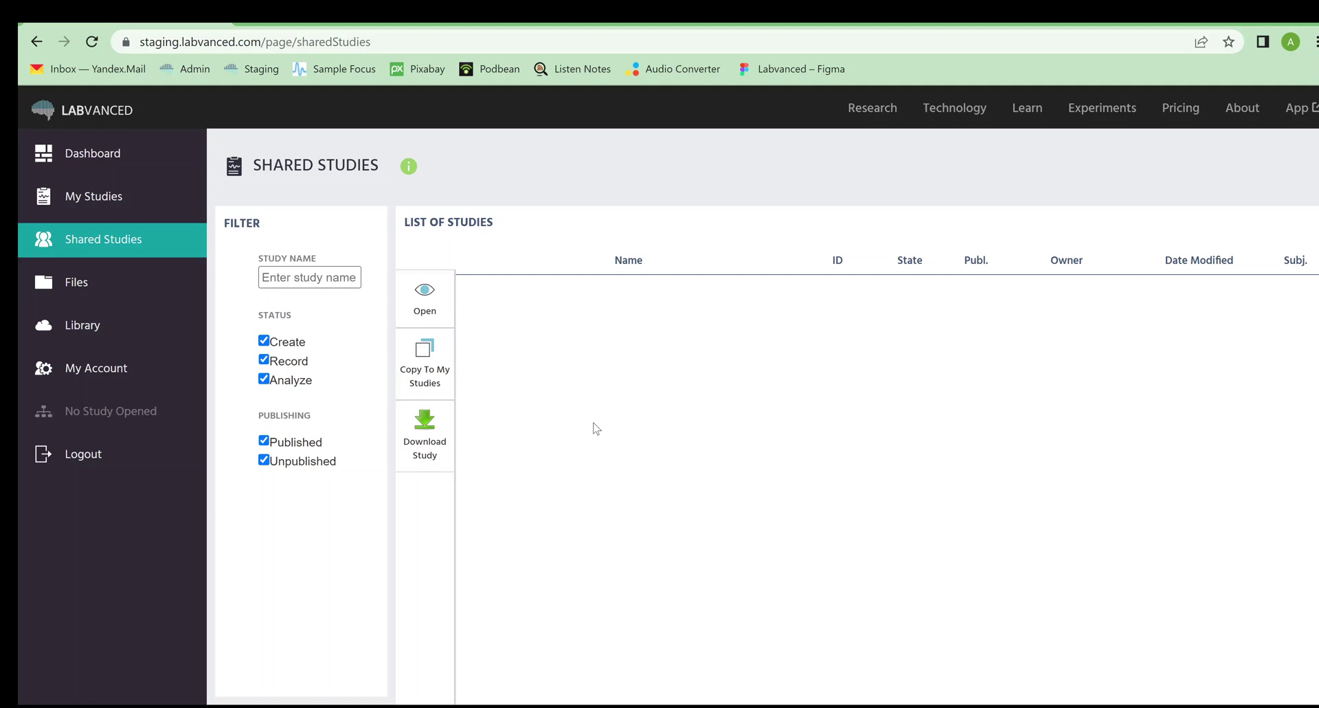
left_click(110, 276)
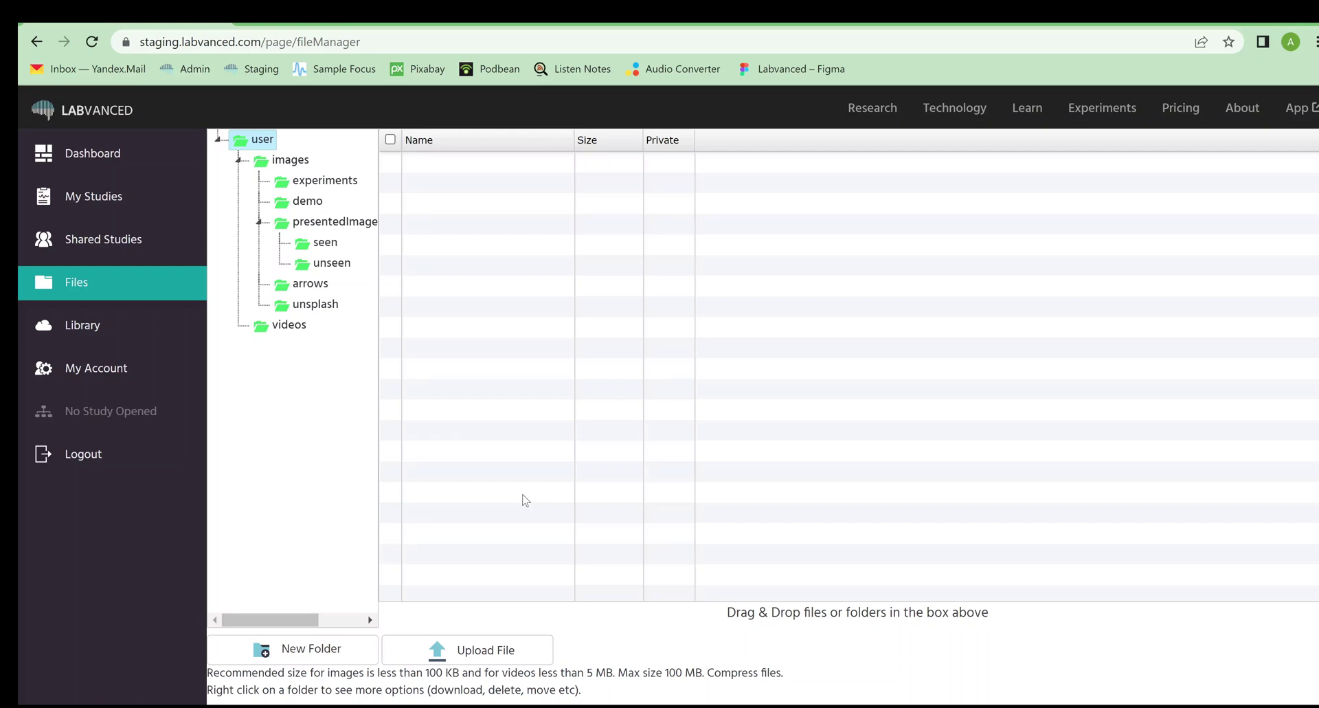
List the images folder's files, then open the Public Experiment Library showing New Study
left_click(295, 158)
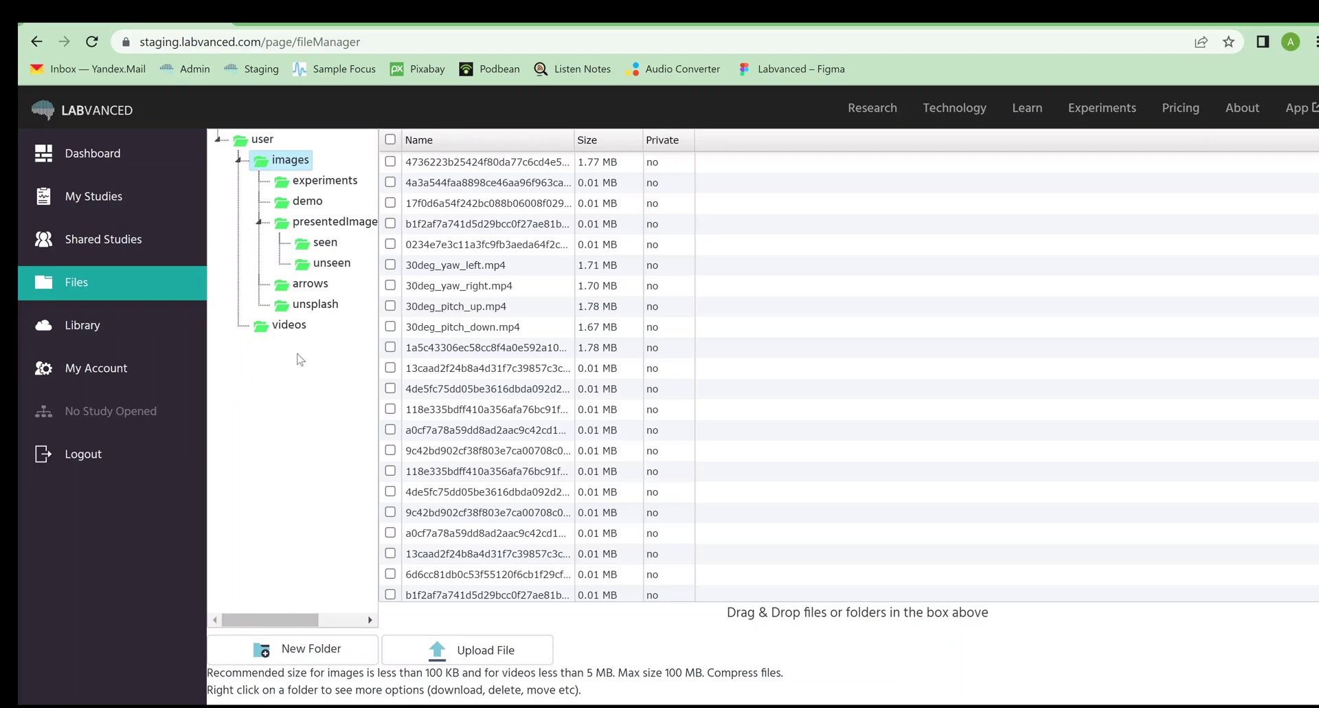
left_click(157, 326)
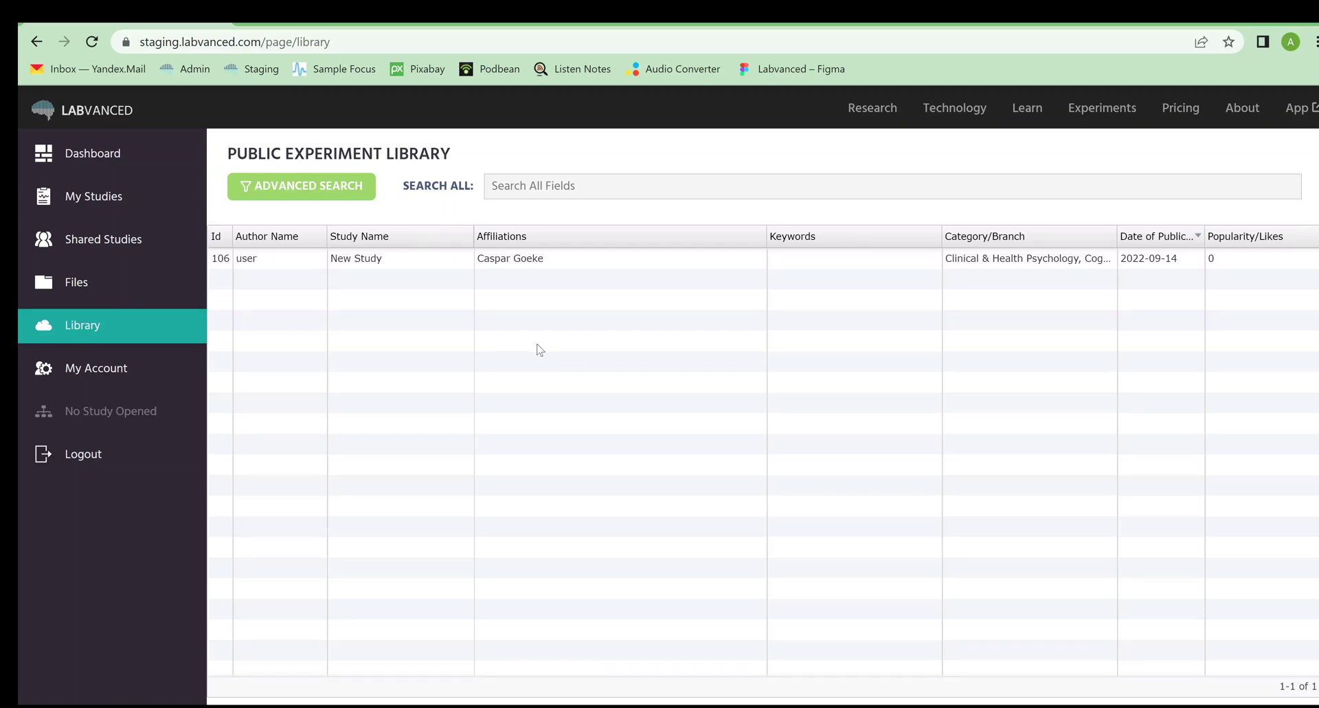
Review Account Settings: RESEARCH_GROUP license, 15 seats, expiring 2023-11-04, plus quota and preferences
left_click(137, 373)
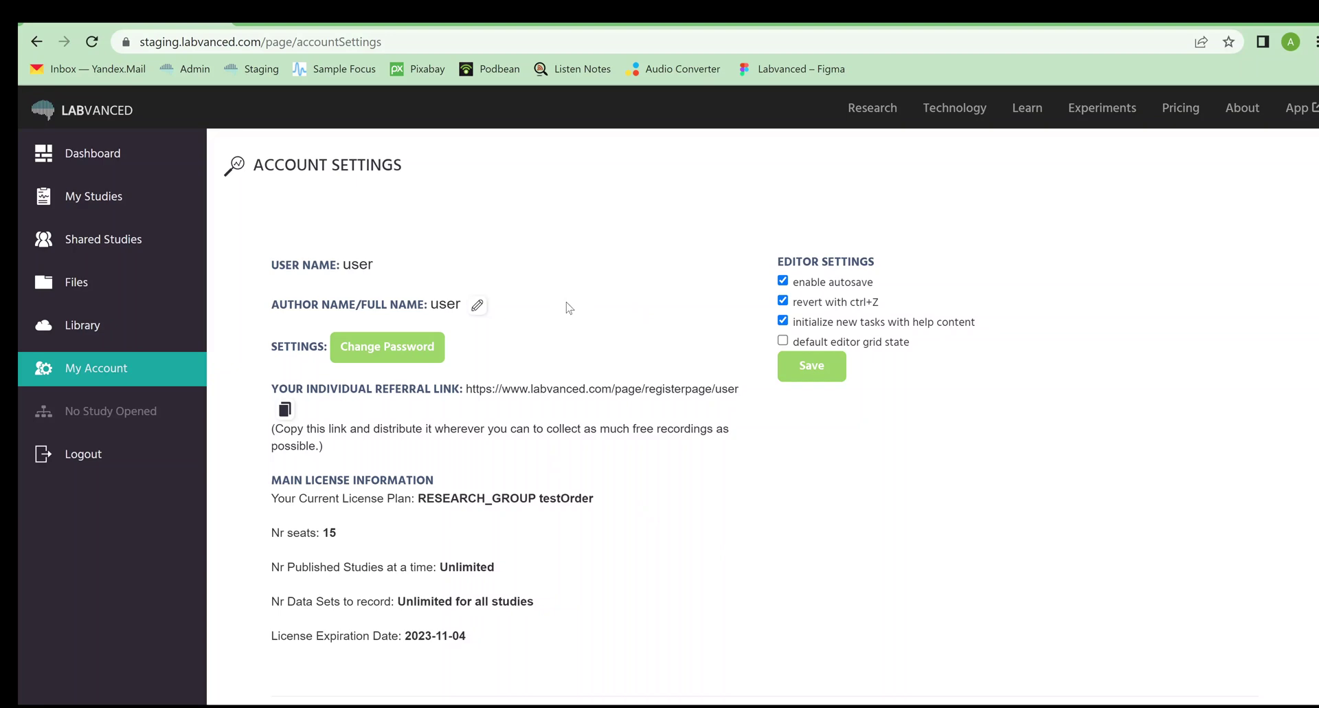
scroll(587, 316, "down", 3)
scroll(633, 368, "down", 1)
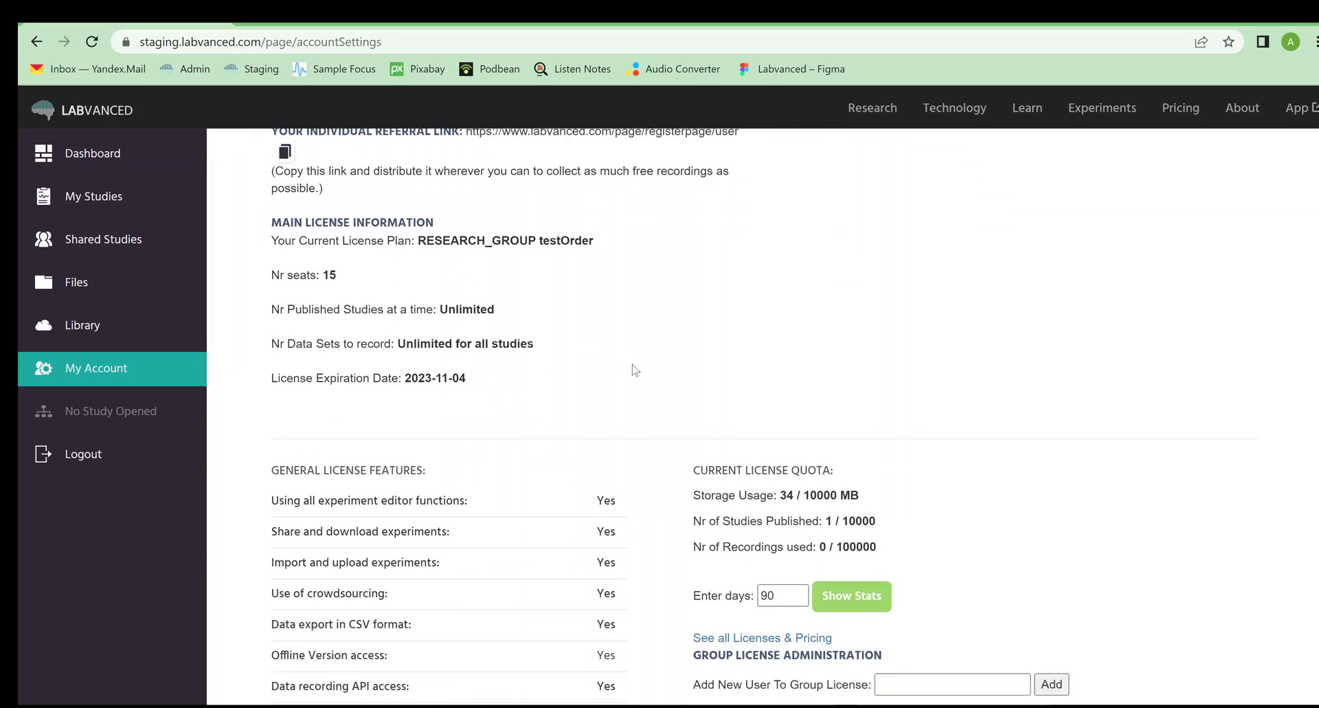
scroll(633, 368, "up", 3)
scroll(633, 368, "down", 15)
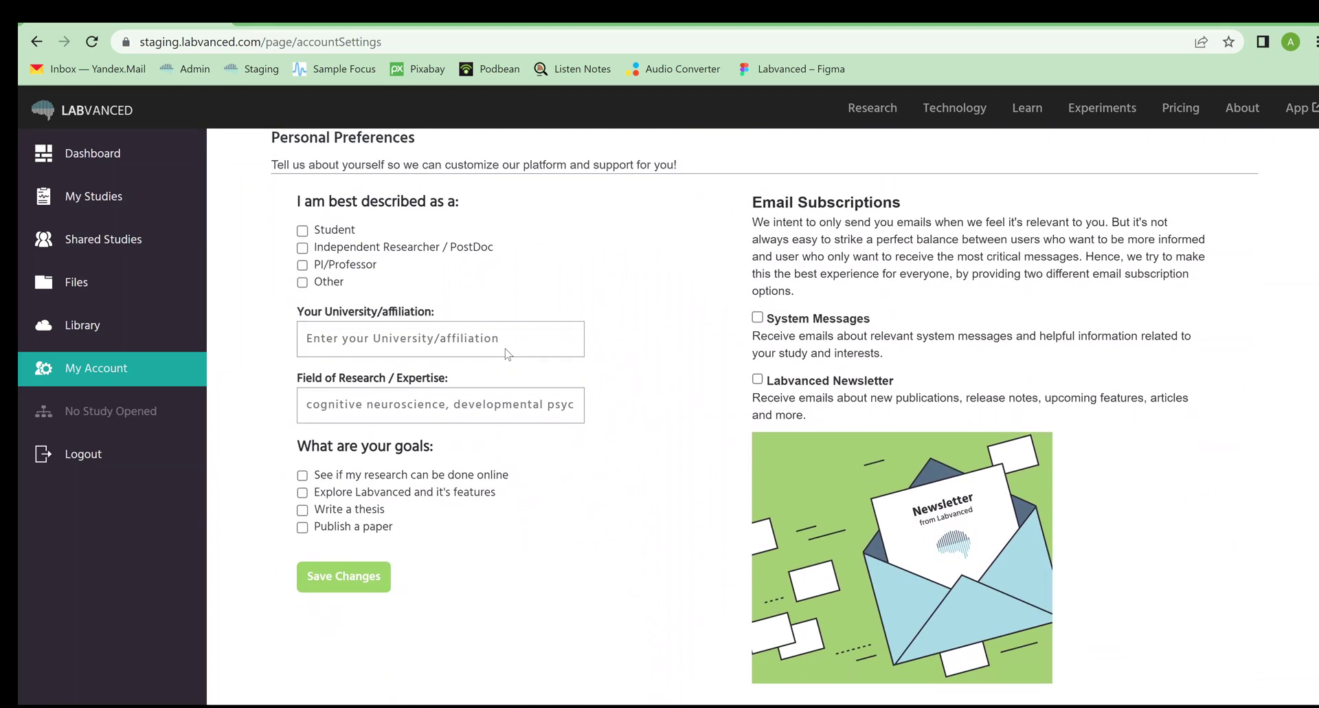
scroll(613, 336, "up", 10)
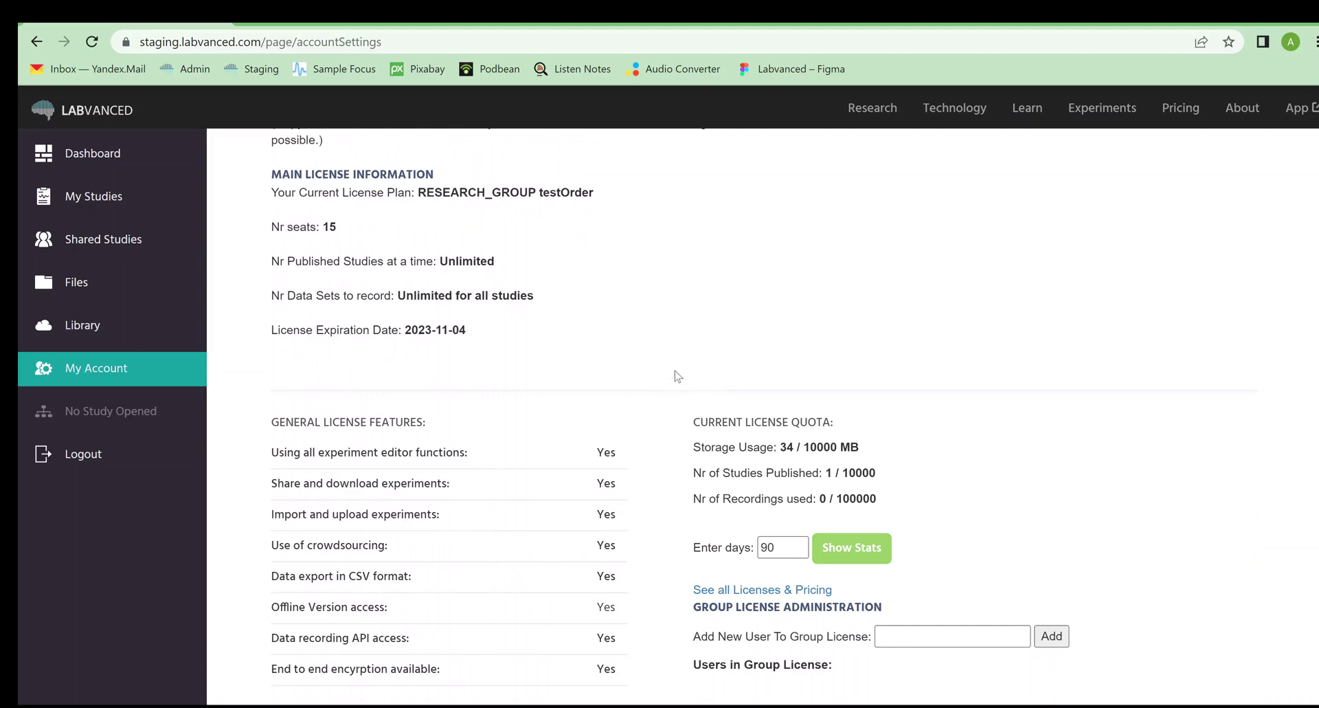
scroll(677, 376, "up", 5)
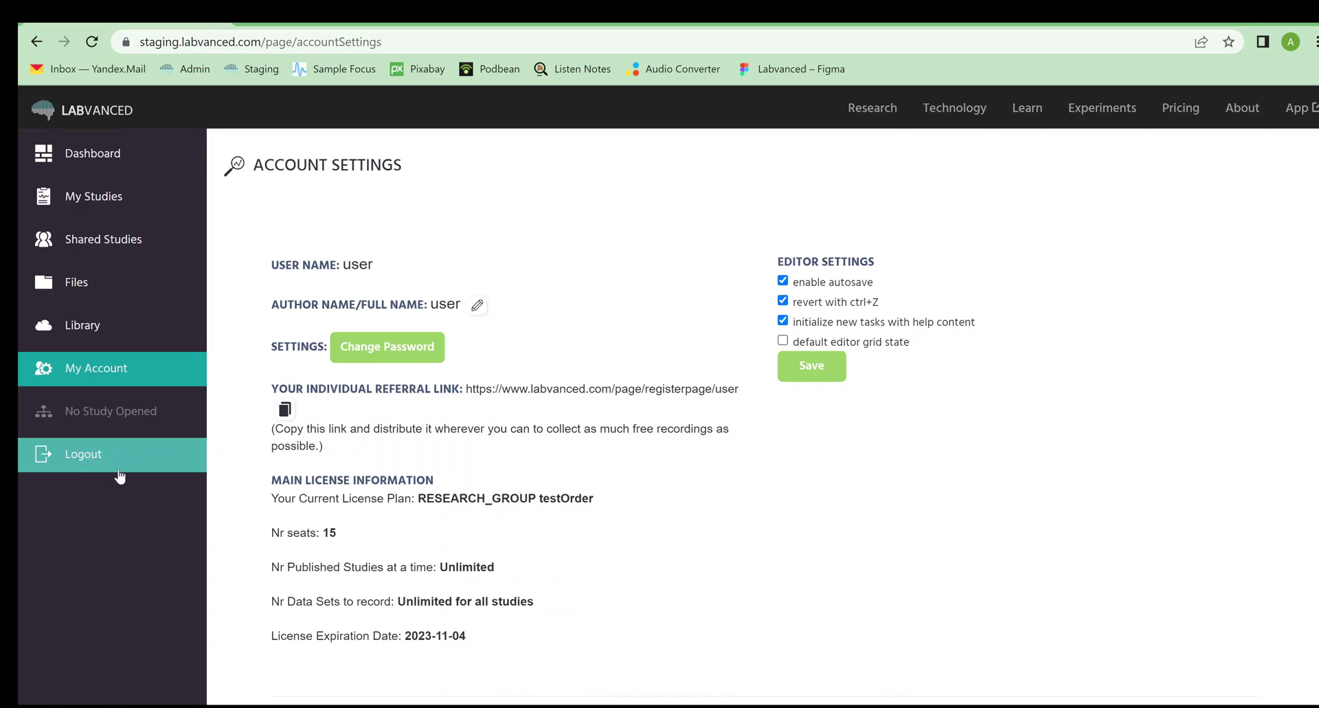
Return to My Studies and reopen the Create New Study dialog with the name New Study
left_click(114, 197)
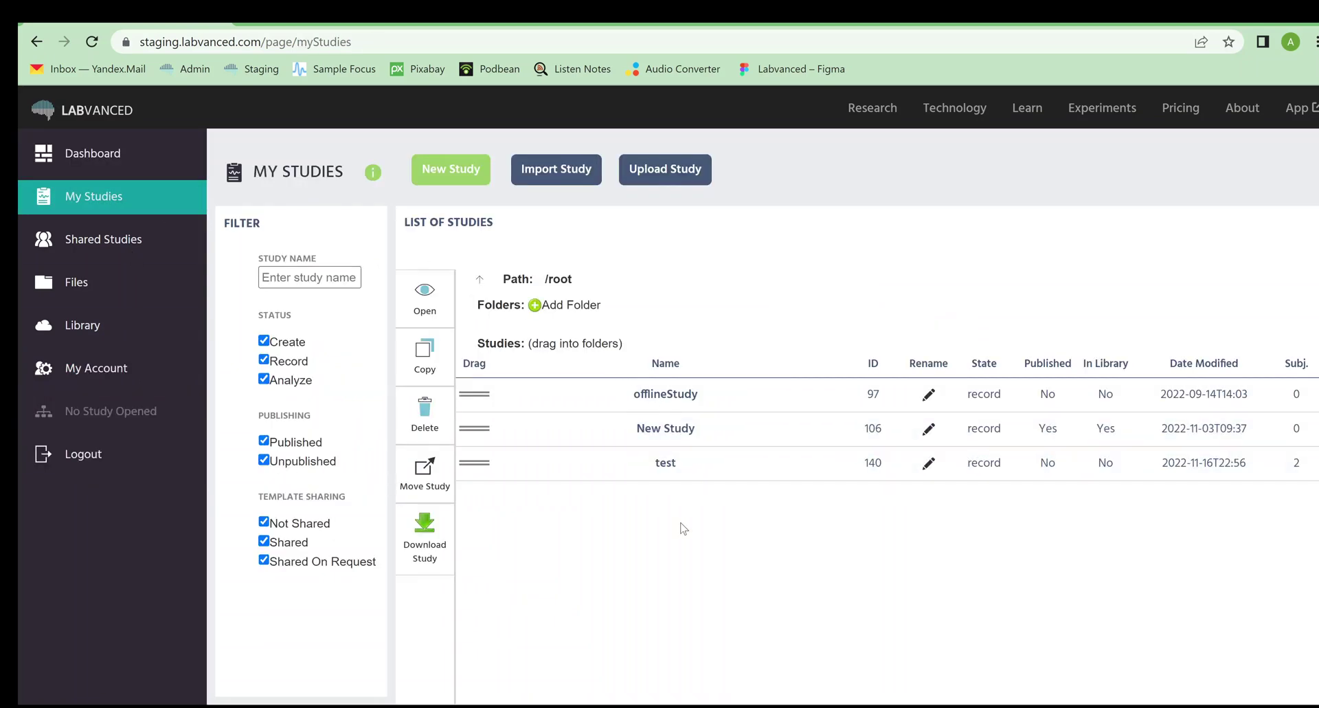
left_click(468, 177)
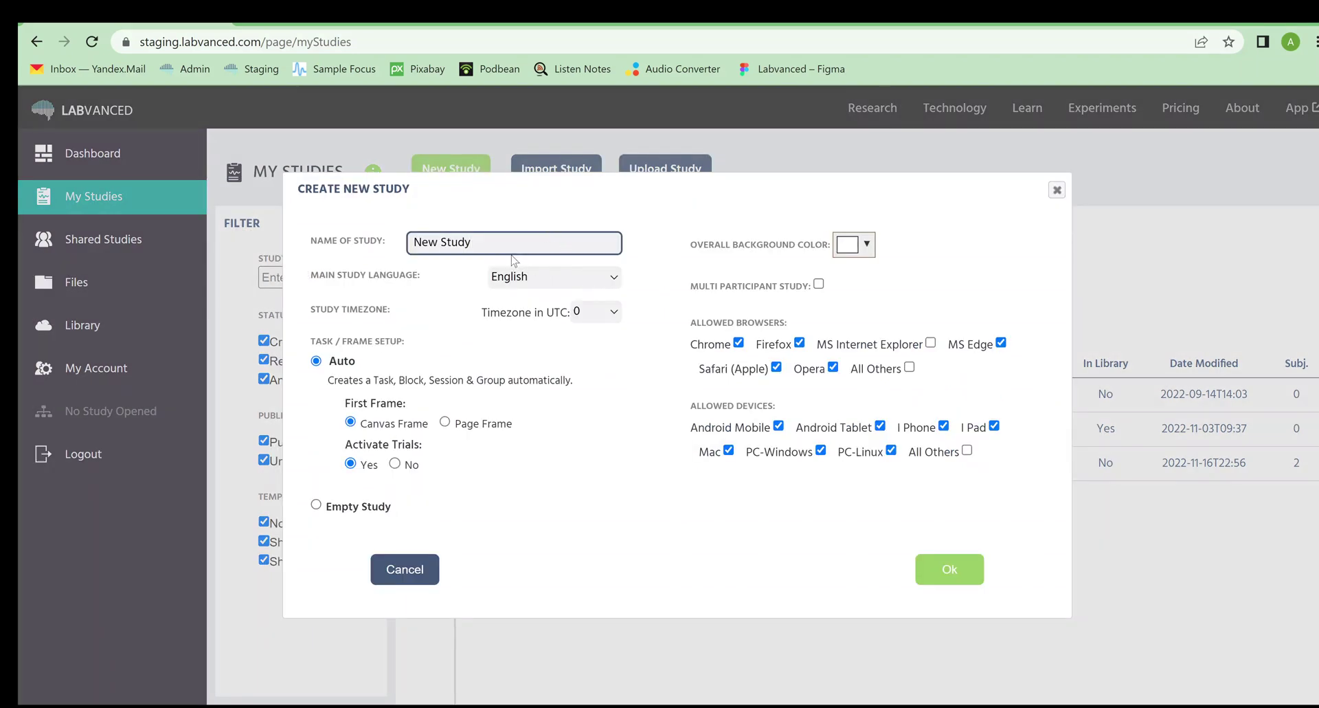
left_click(1053, 191)
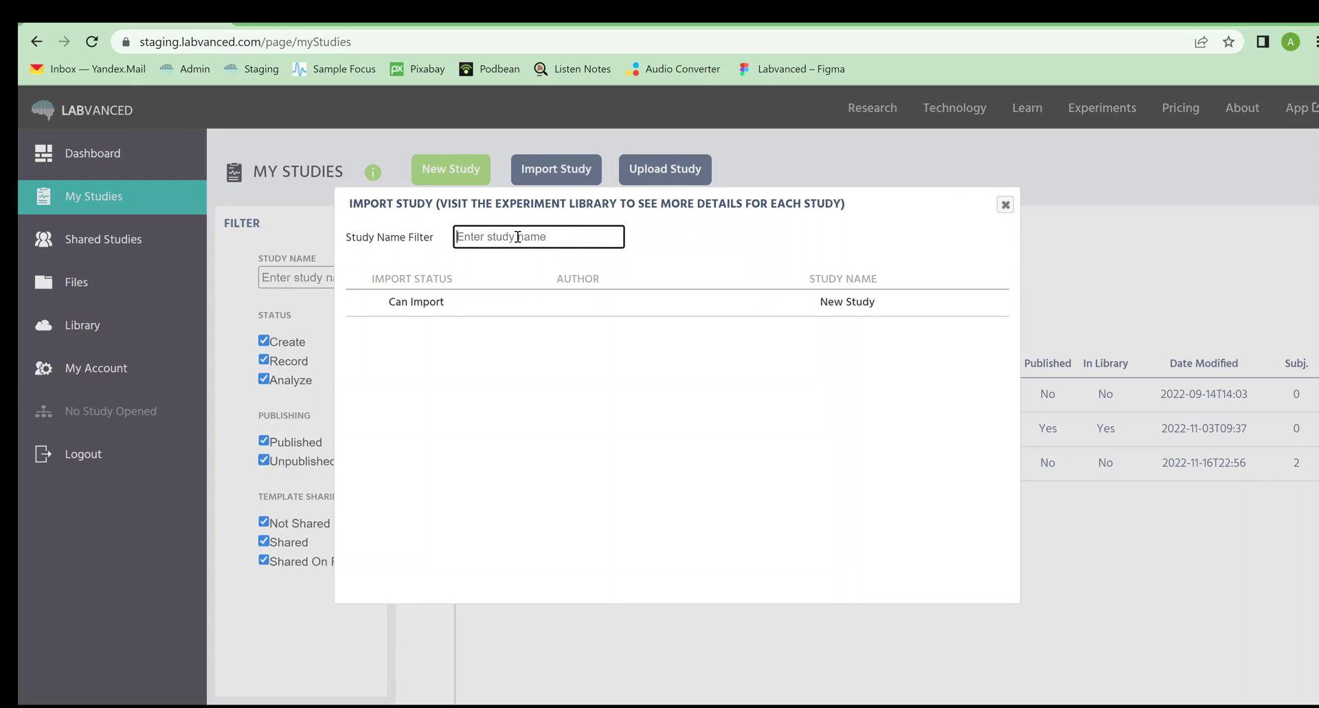
left_click(1004, 204)
left_click(439, 172)
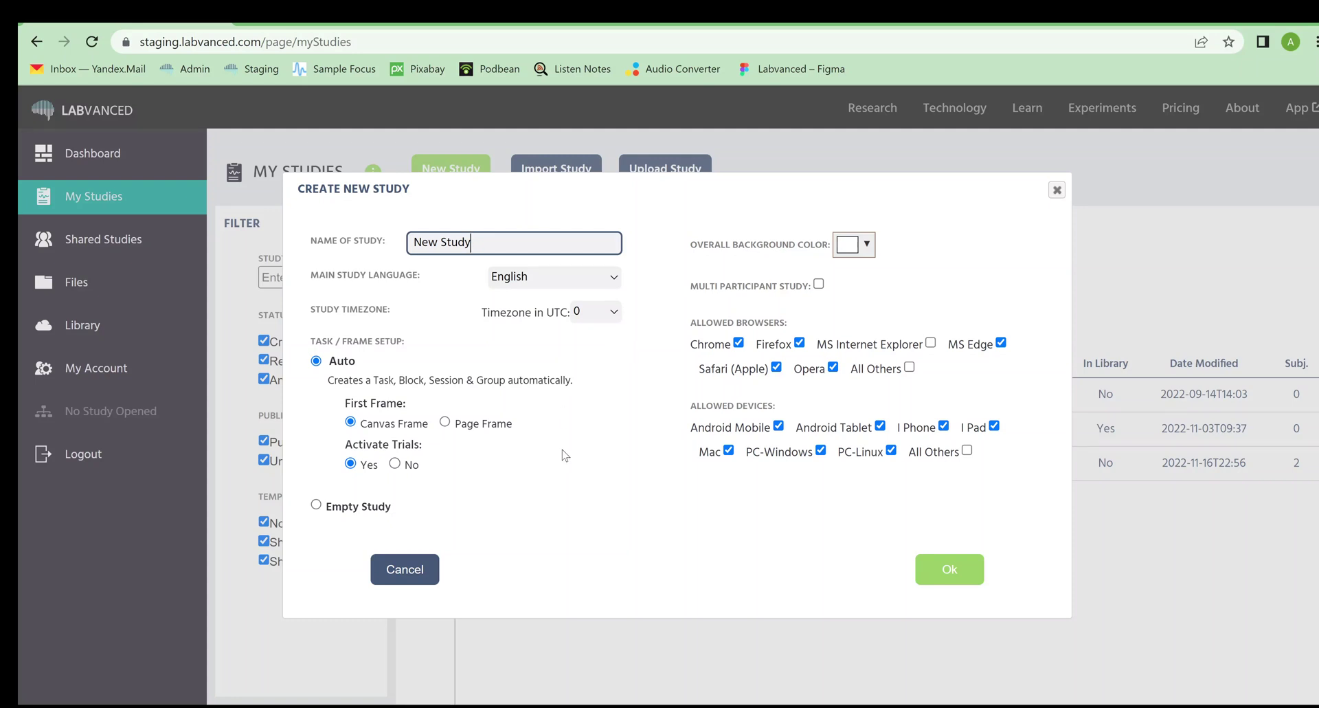
Confirm the default settings to create New Study with task_1, block_1, session_1 and group_1
left_click(921, 560)
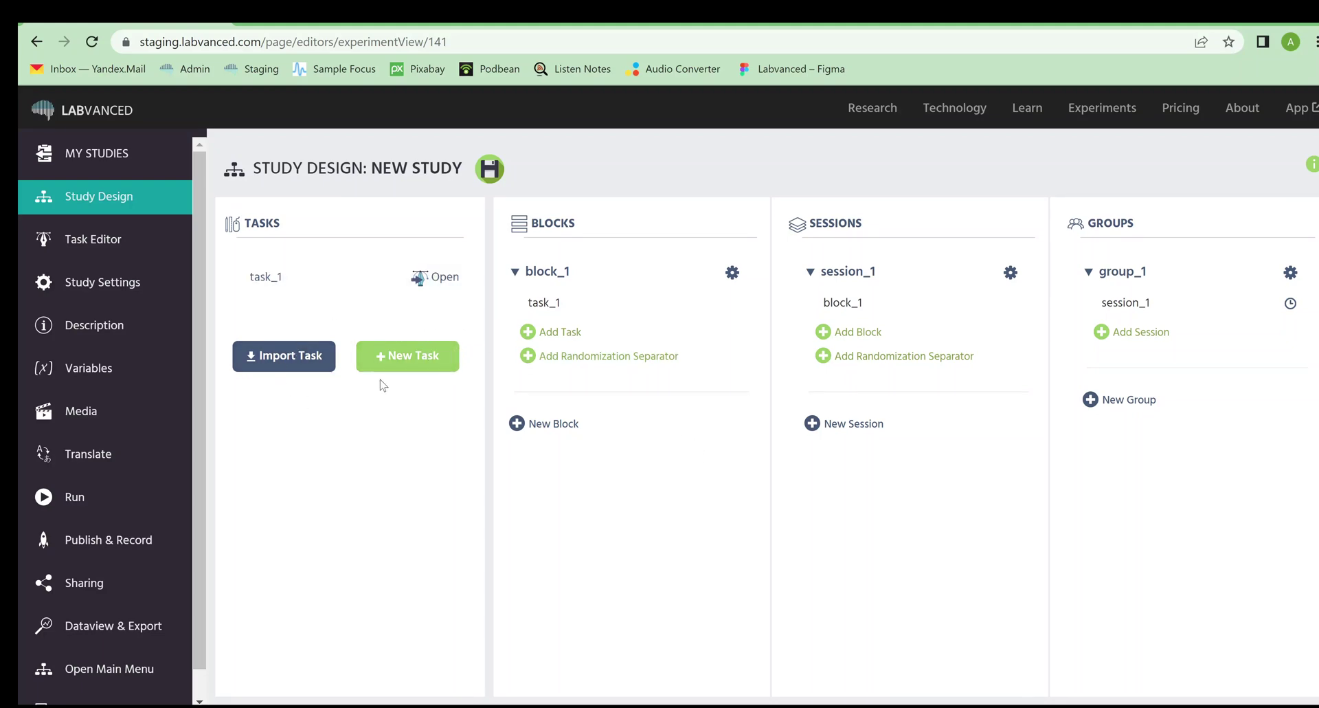
Add an 'experiment' task and rename task_1 to 'introduction'
left_click(397, 368)
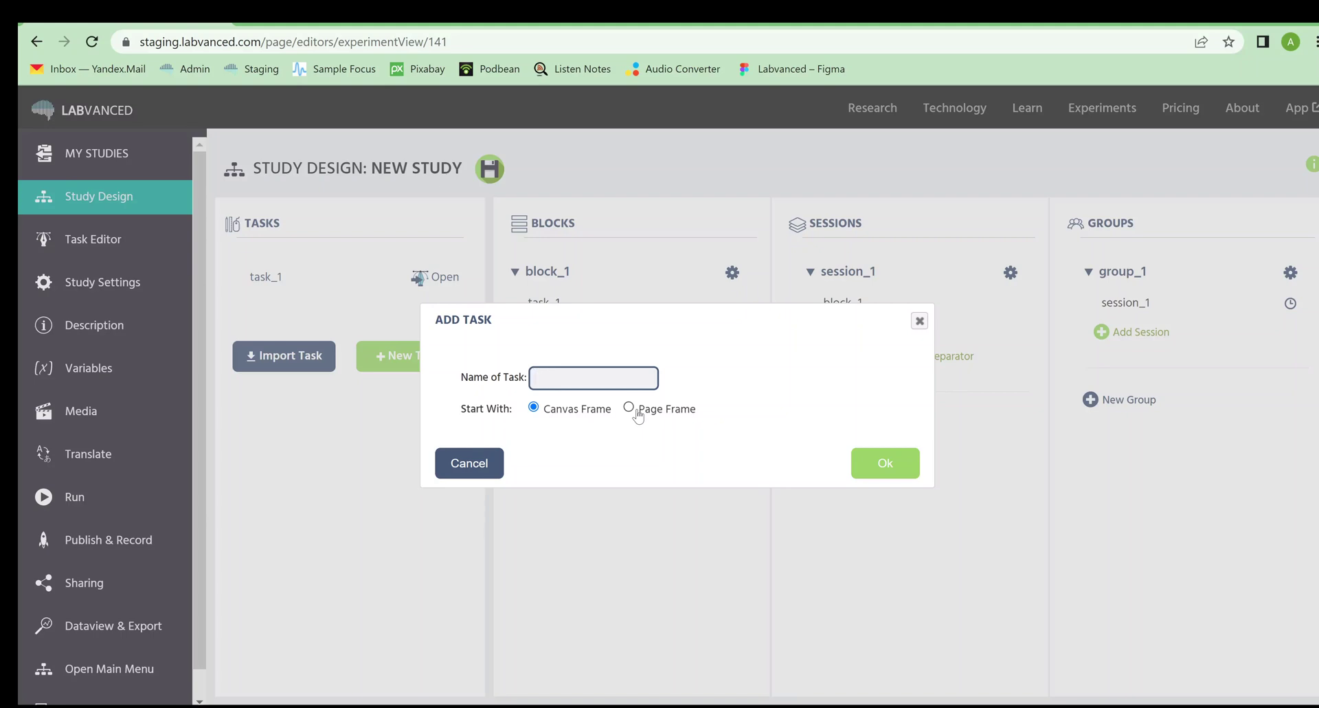
type("experiment")
left_click(869, 474)
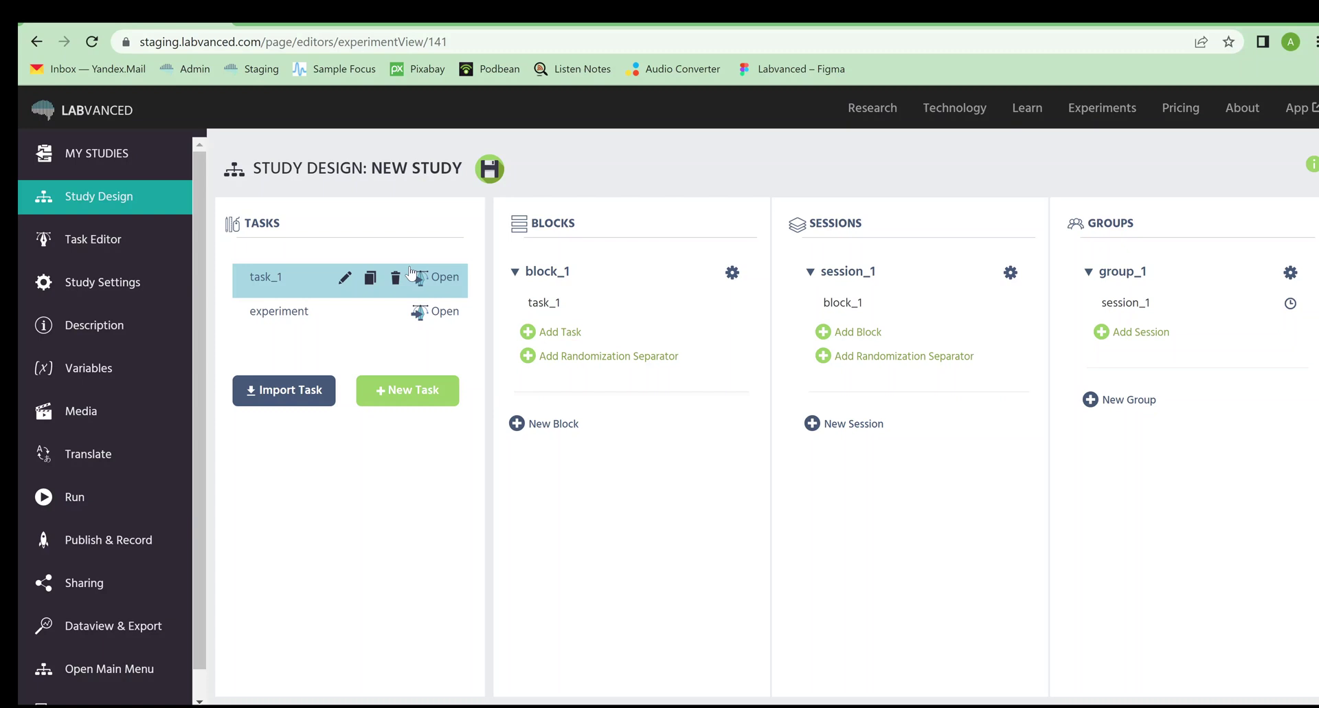
left_click(344, 280)
key("BackSpace")
key("BackSpace")
key("BackSpace")
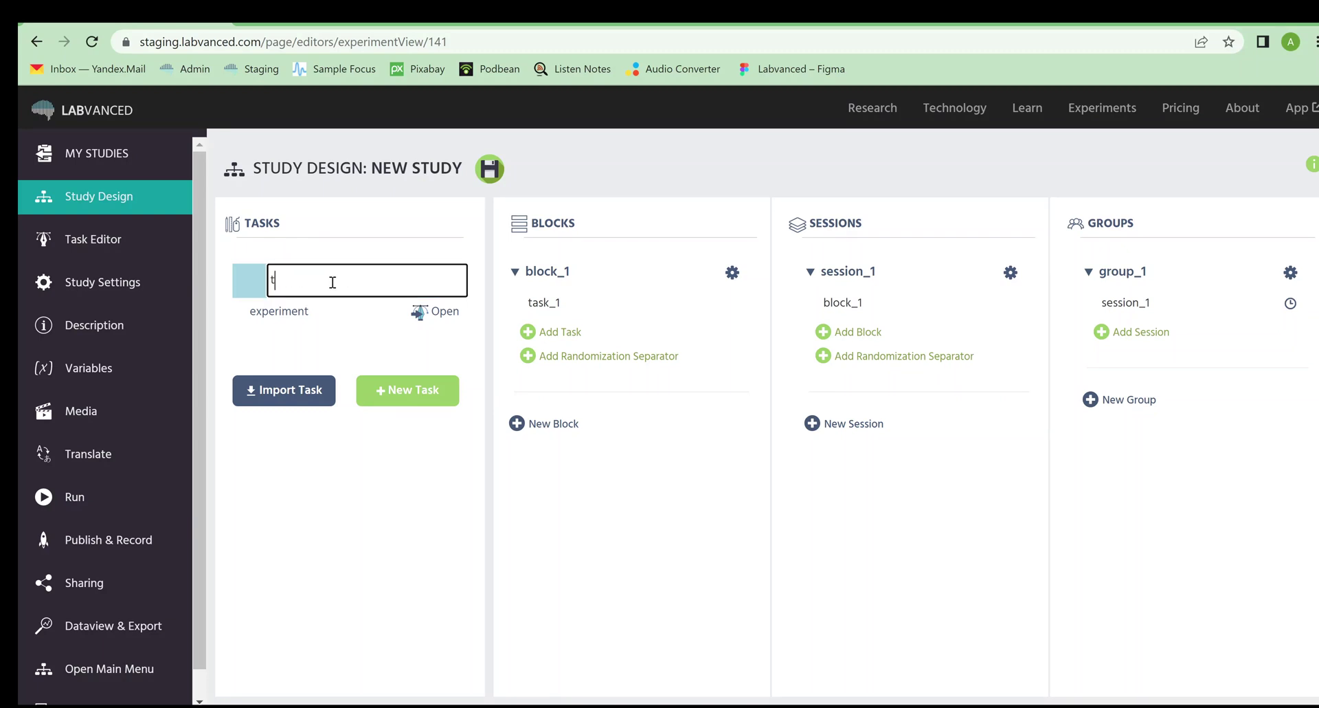
type("introduction")
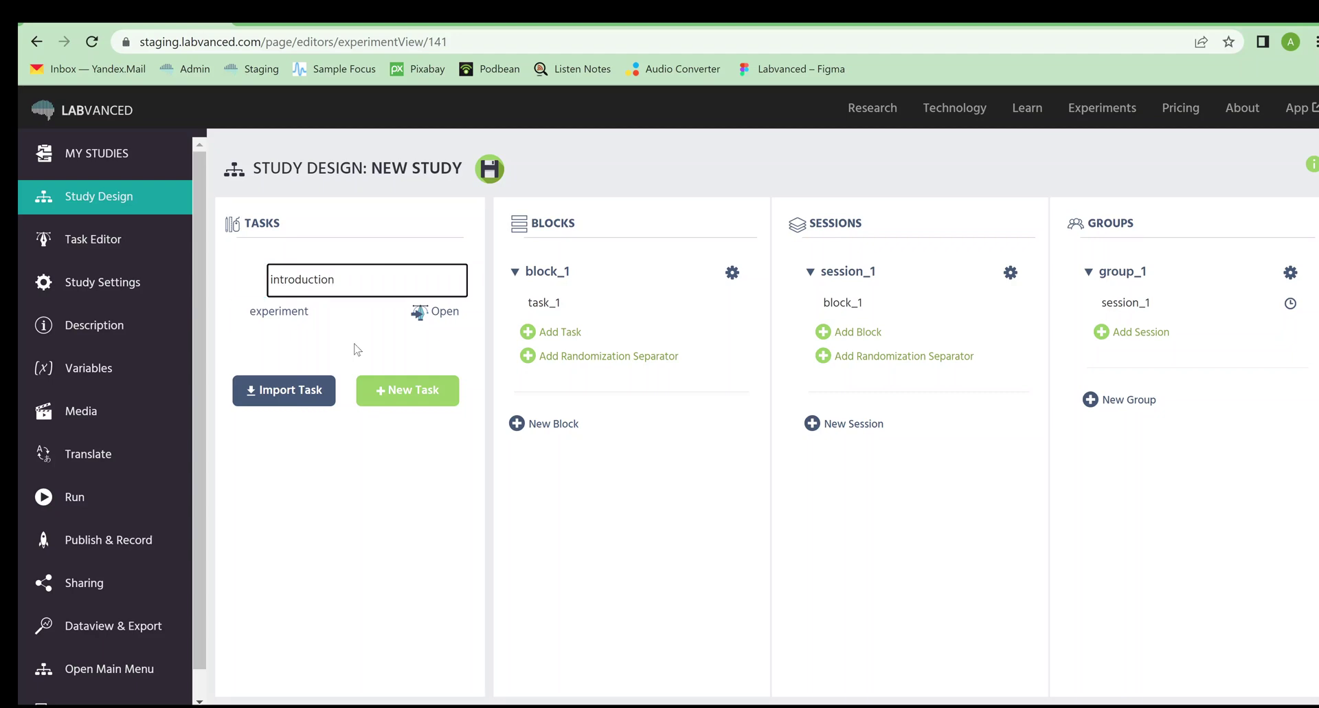
left_click(353, 348)
Add 'finish' and 'exp 2' tasks, placing exp 2 above finish in the task list
left_click(391, 390)
left_click_drag(593, 377, 529, 388)
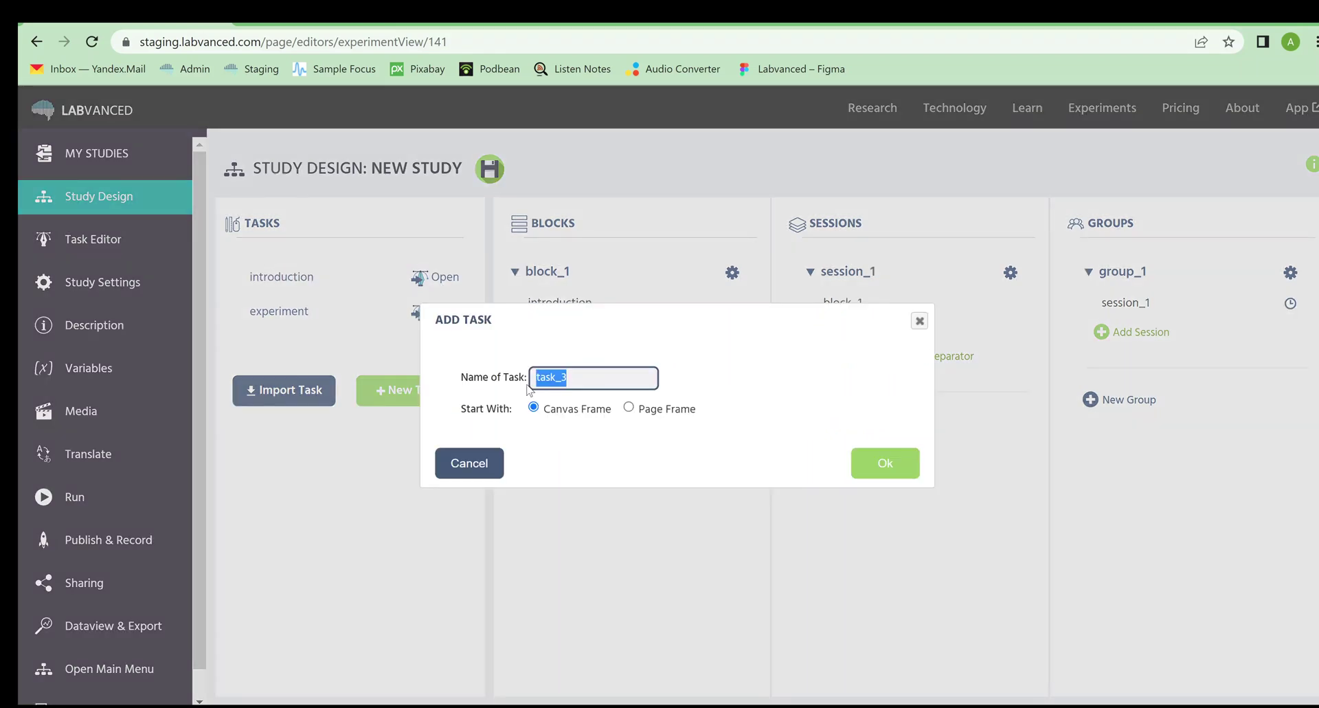
type("finish")
left_click(885, 459)
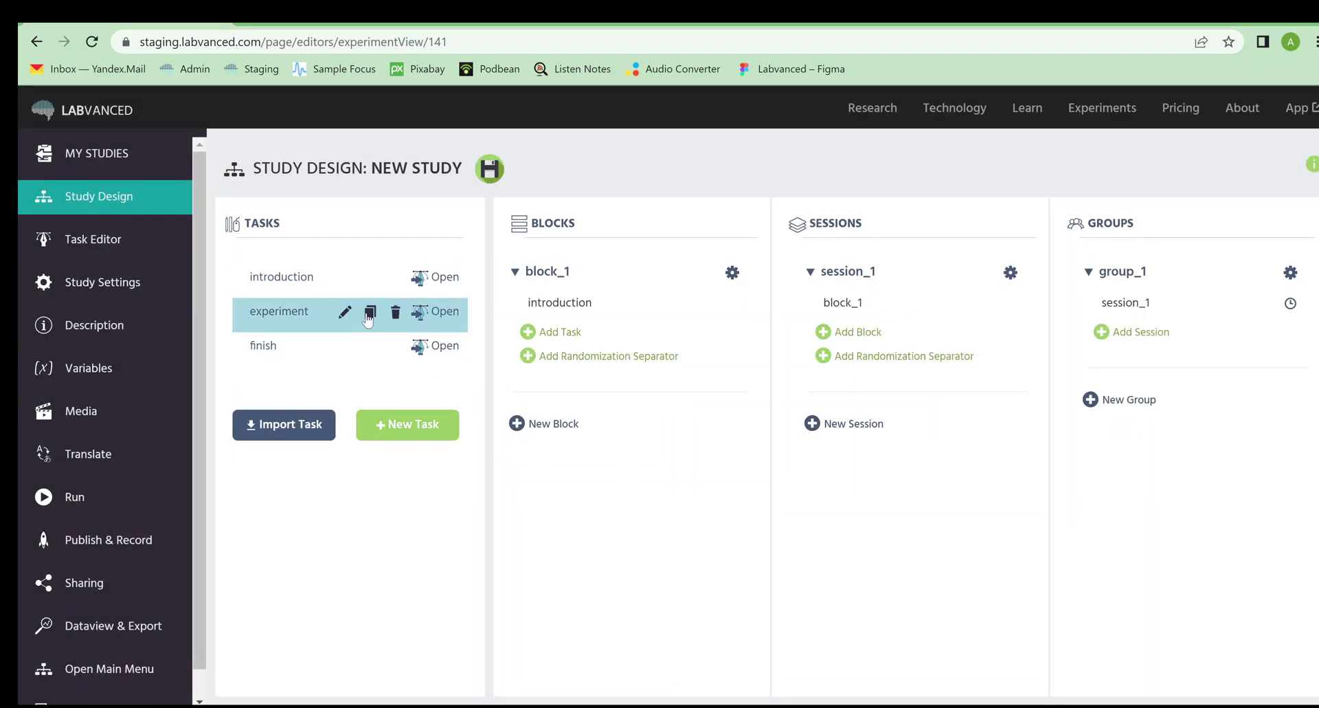
left_click(407, 426)
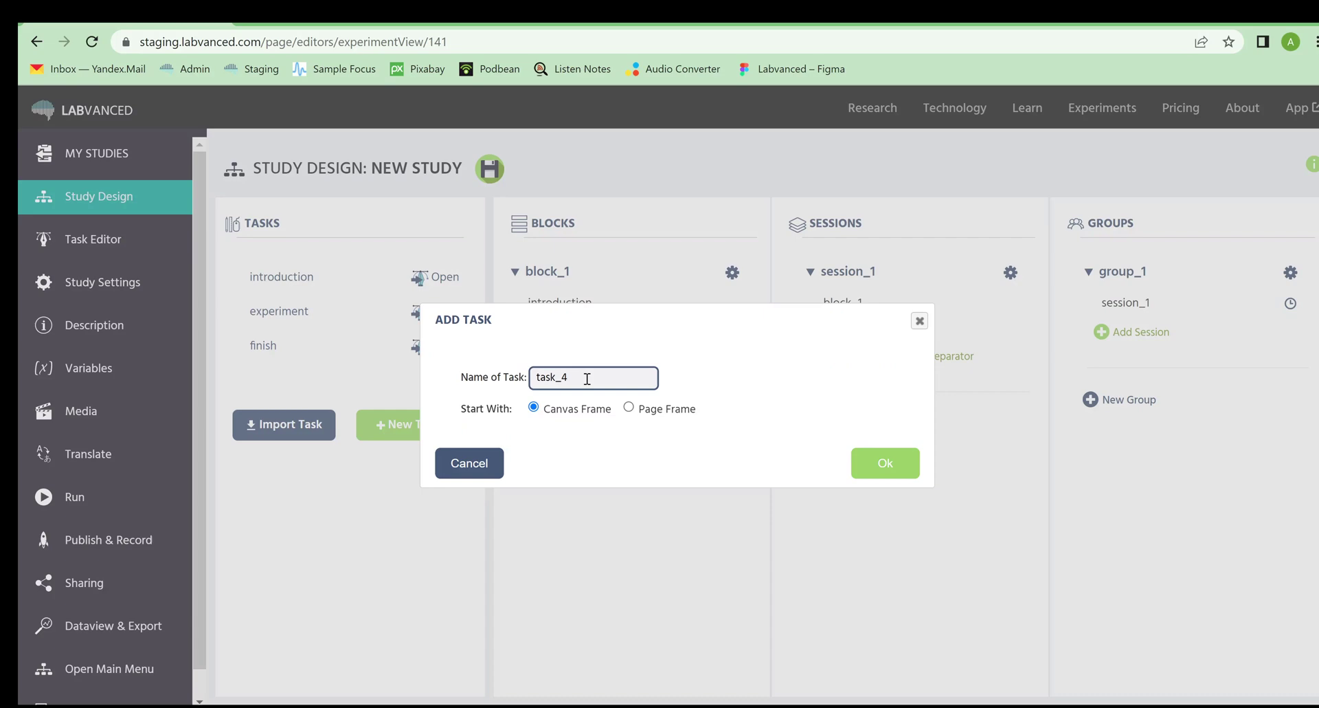
type("exp 2")
left_click(863, 467)
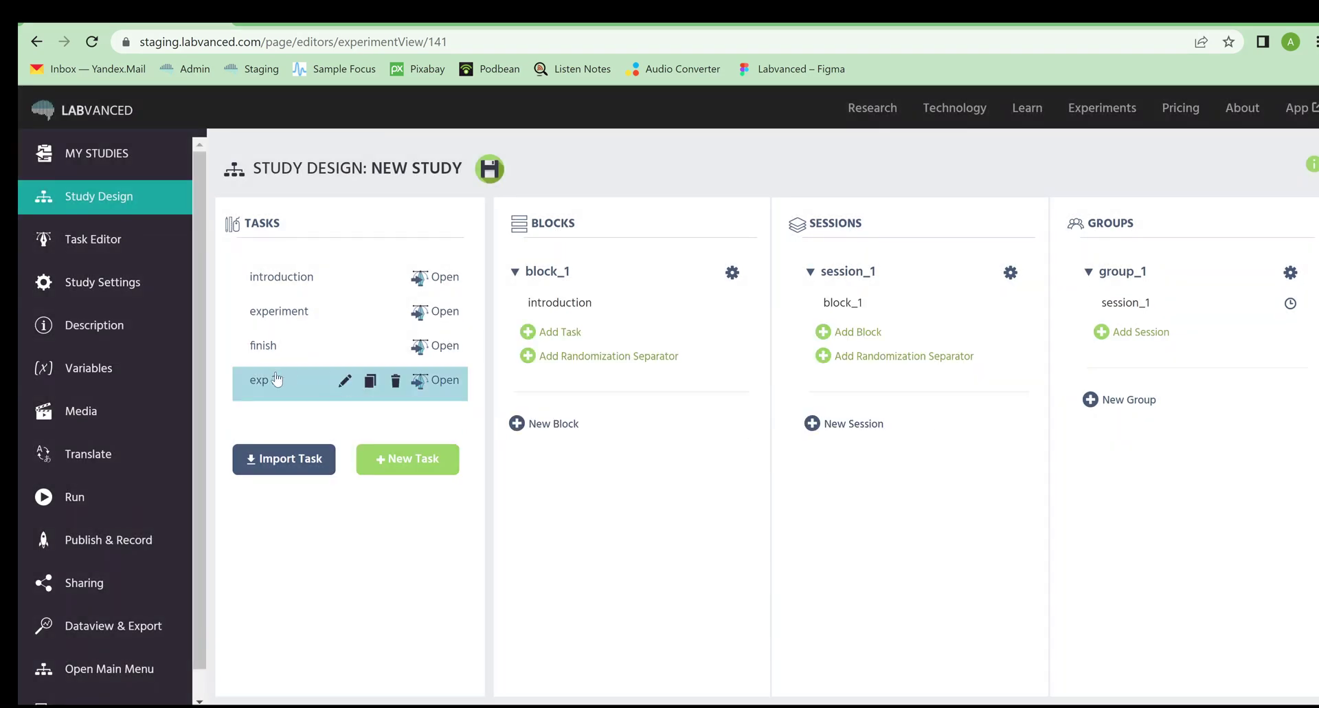
left_click_drag(275, 379, 290, 357)
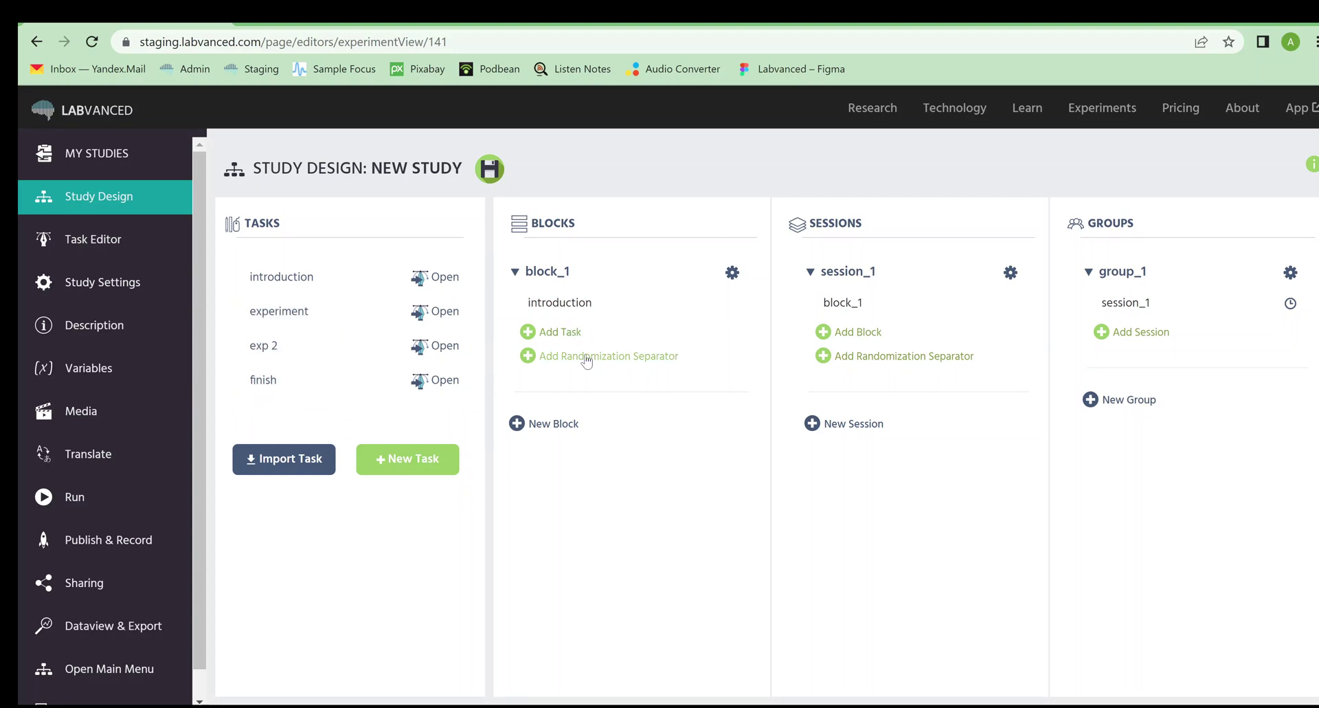
Fill block_2 with the experiment and exp 2 tasks
left_click(543, 430)
left_click(555, 464)
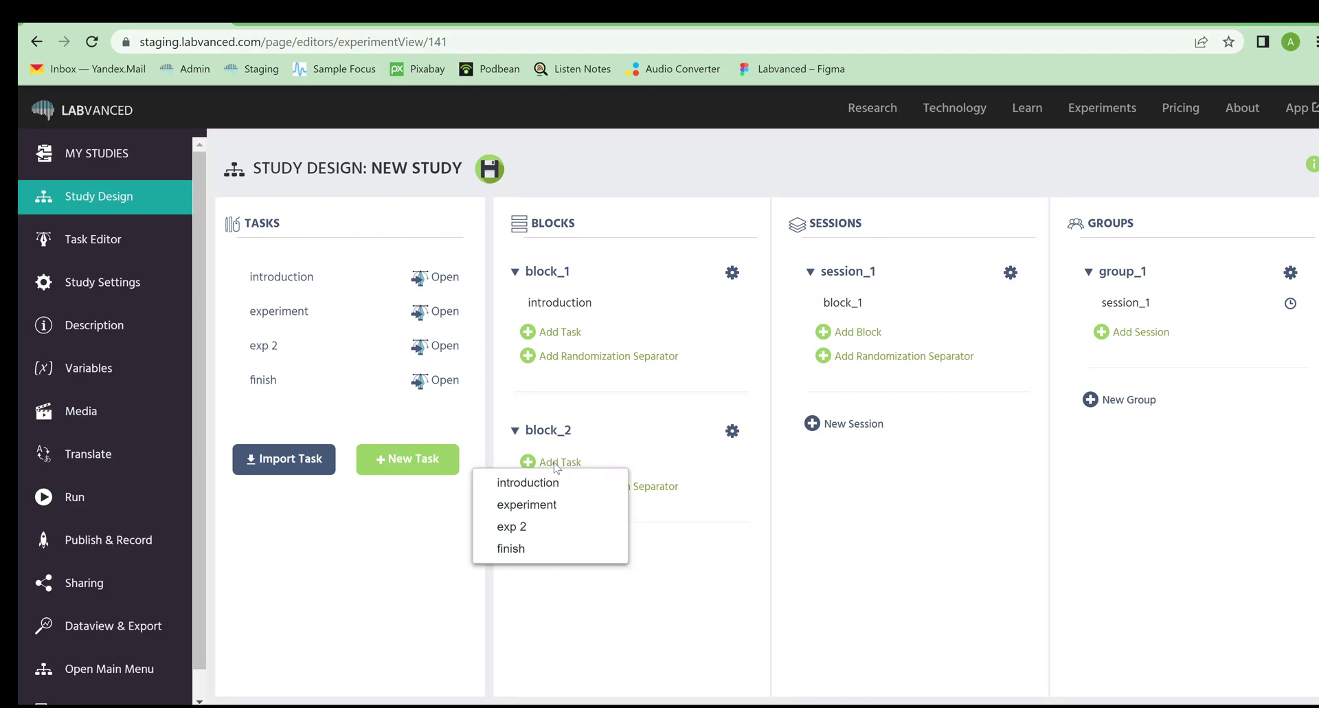
left_click(557, 503)
left_click(558, 493)
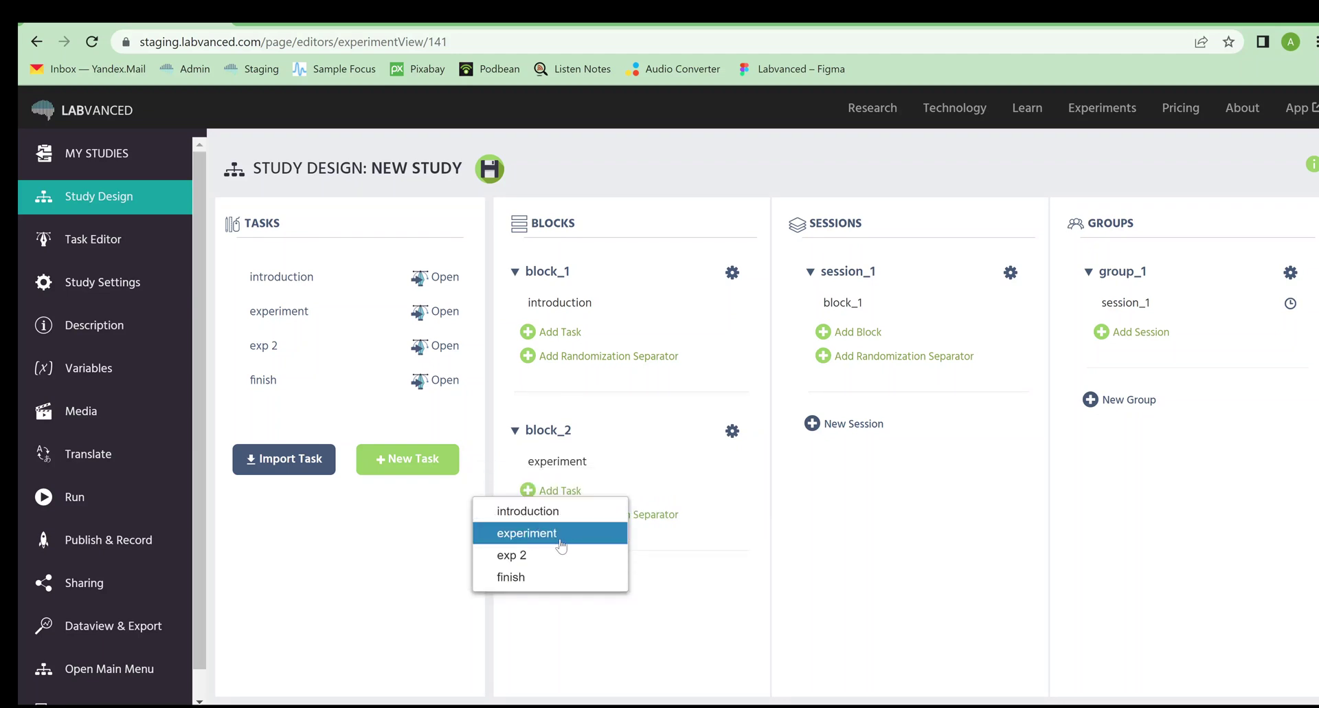
left_click(559, 549)
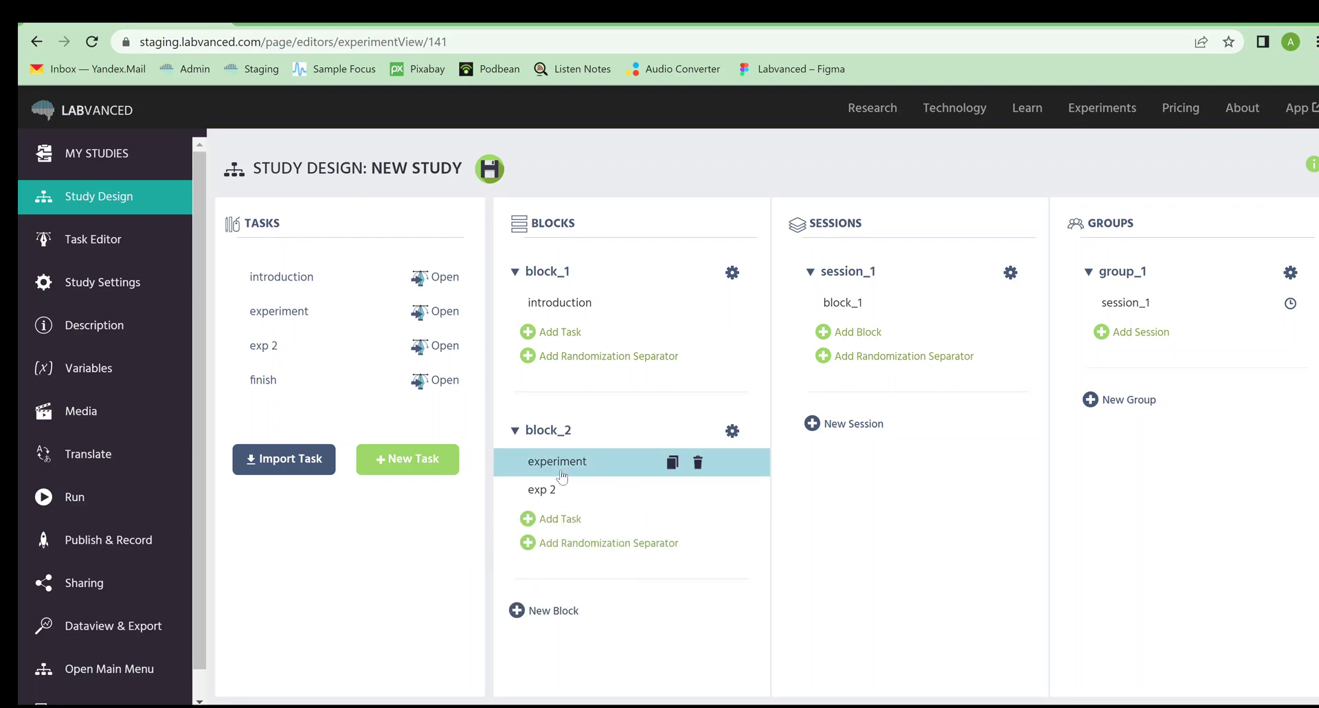
Create block_3 containing exp 2 followed by experiment
left_click(541, 610)
scroll(571, 563, "down", 1)
left_click(560, 595)
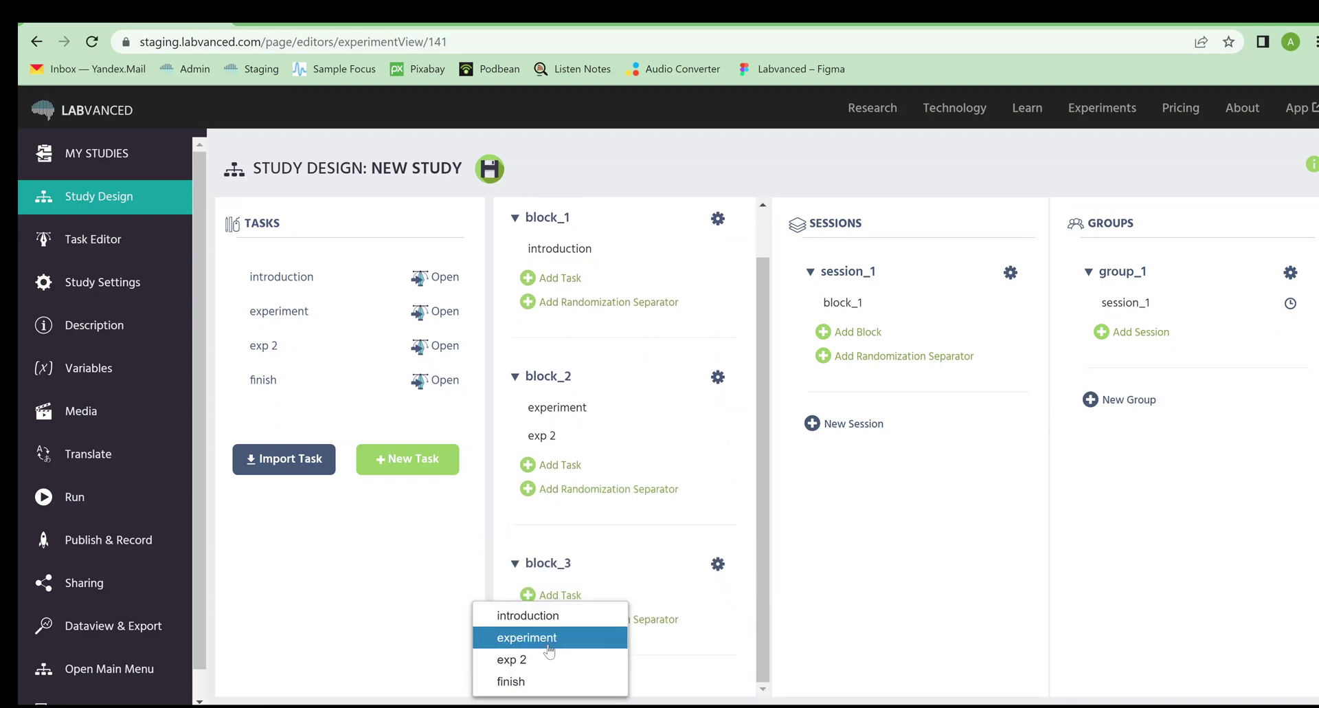
left_click(555, 653)
left_click(556, 623)
left_click(554, 649)
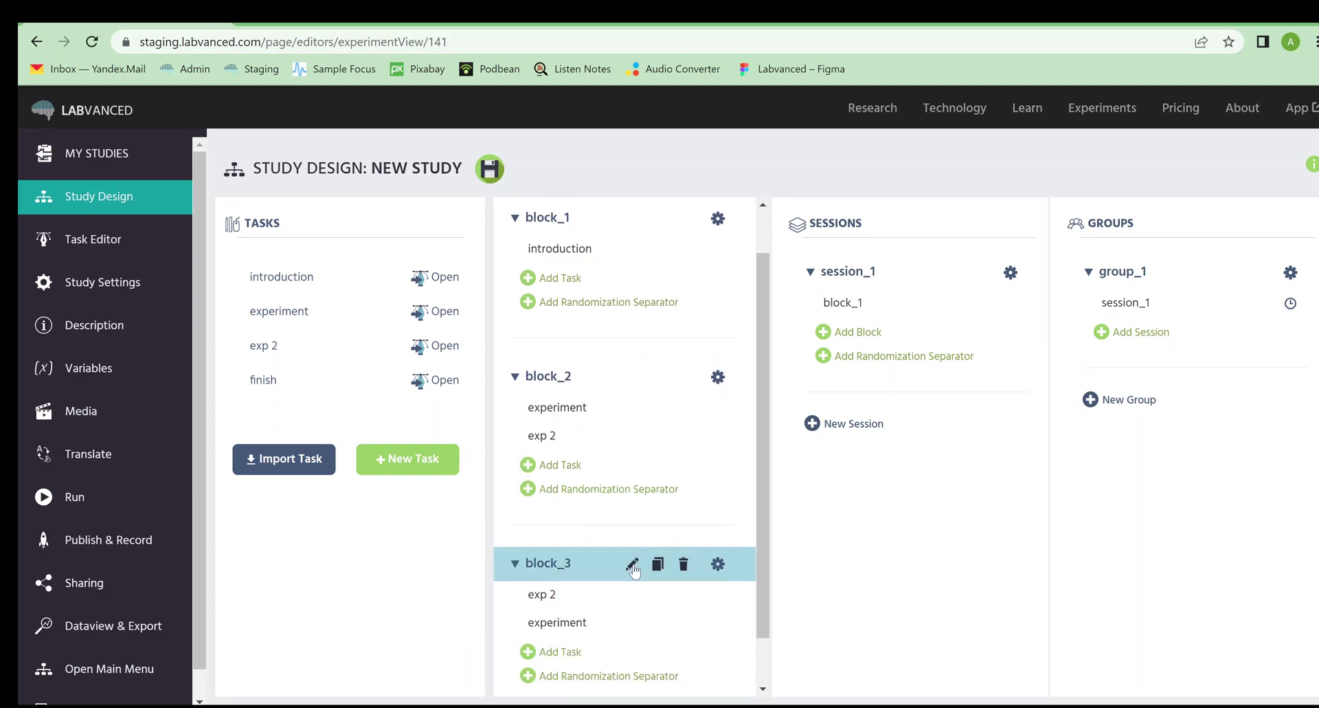
Create block_4 containing the finish task
scroll(618, 581, "down", 1)
left_click(546, 683)
scroll(603, 585, "down", 2)
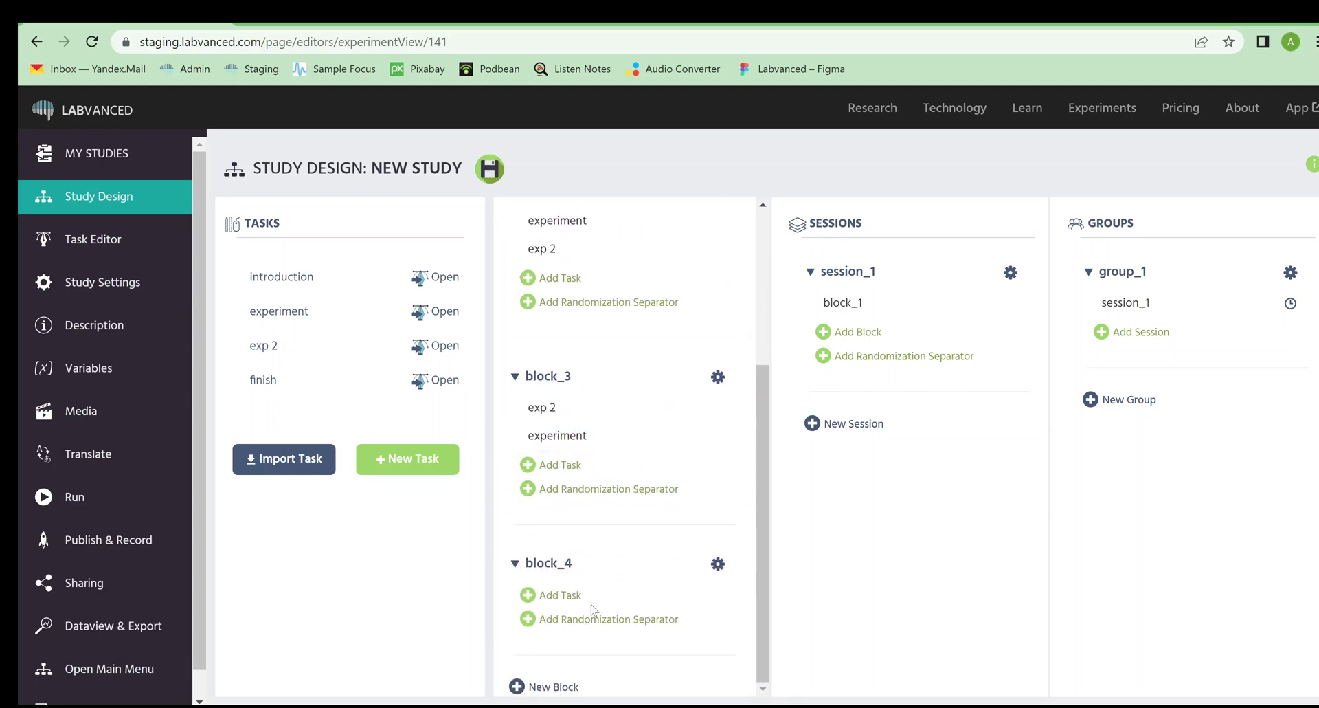
left_click(564, 595)
left_click(555, 680)
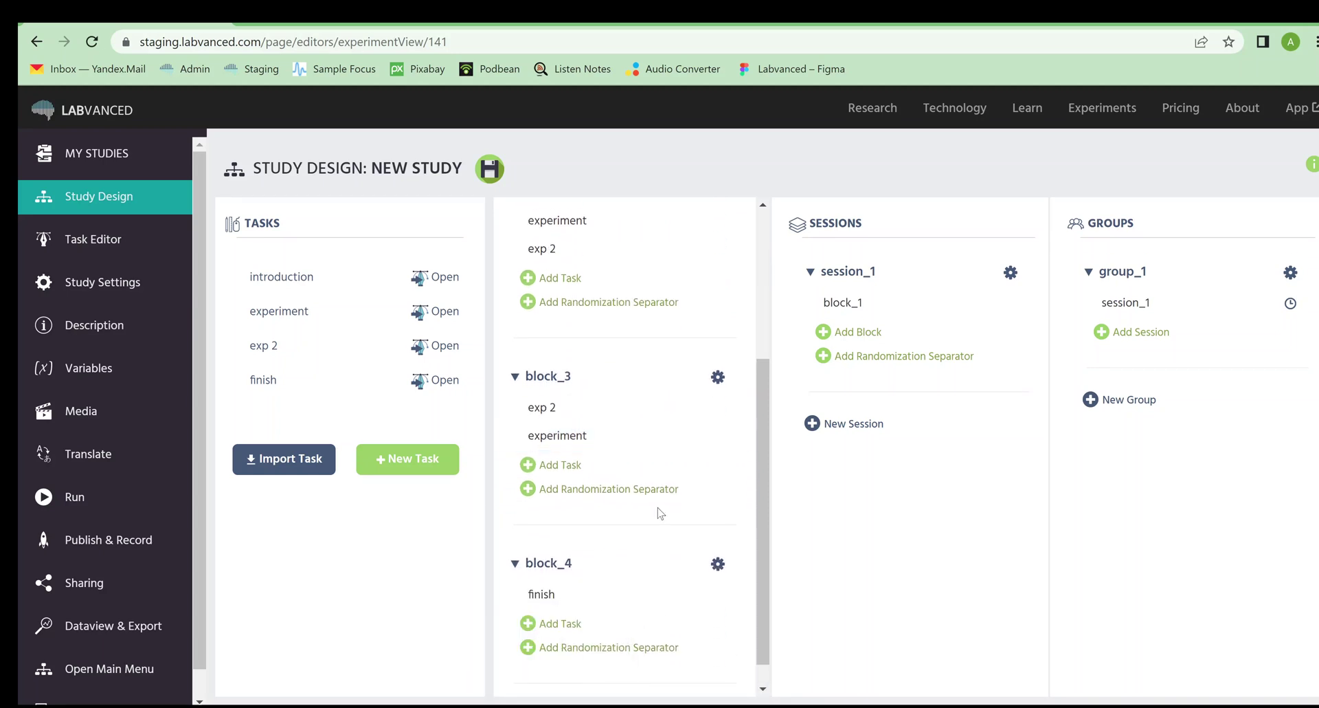
scroll(658, 509, "down", 1)
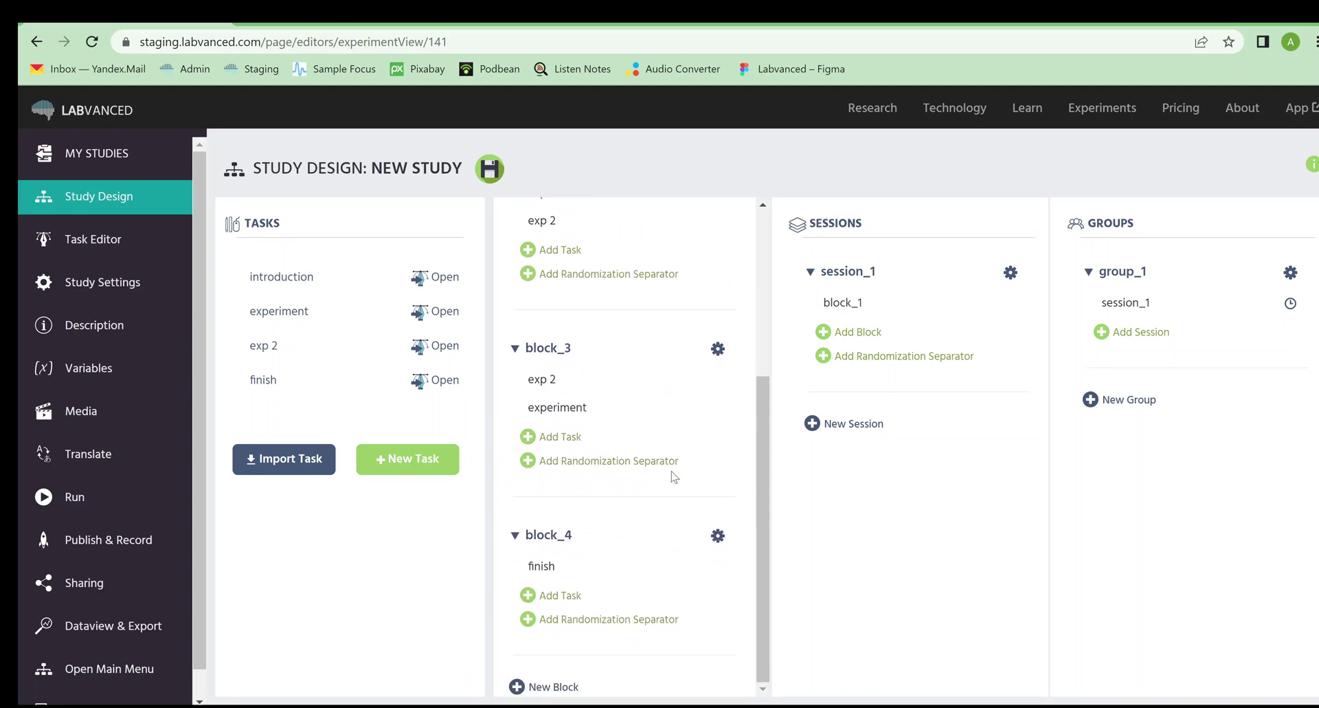
scroll(659, 471, "up", 4)
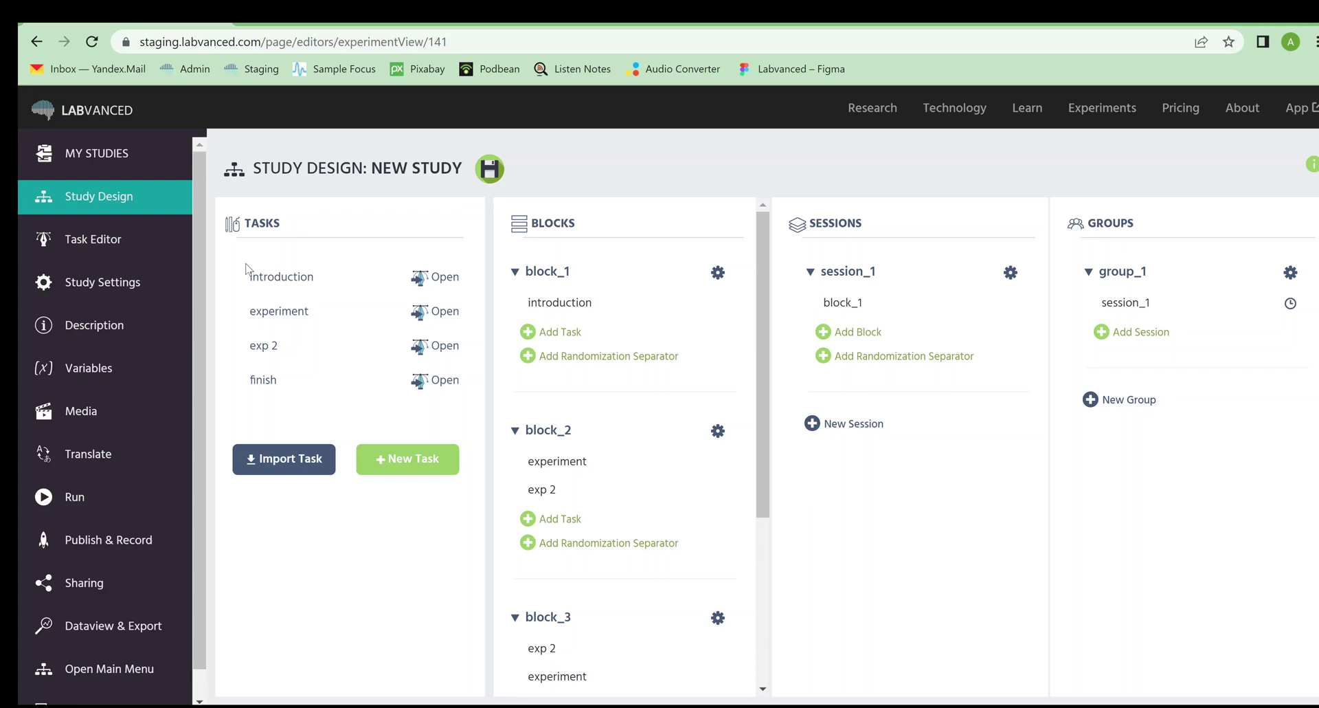
Open the introduction task in the Task Editor, showing its Trial-System explanation frame
left_click(137, 247)
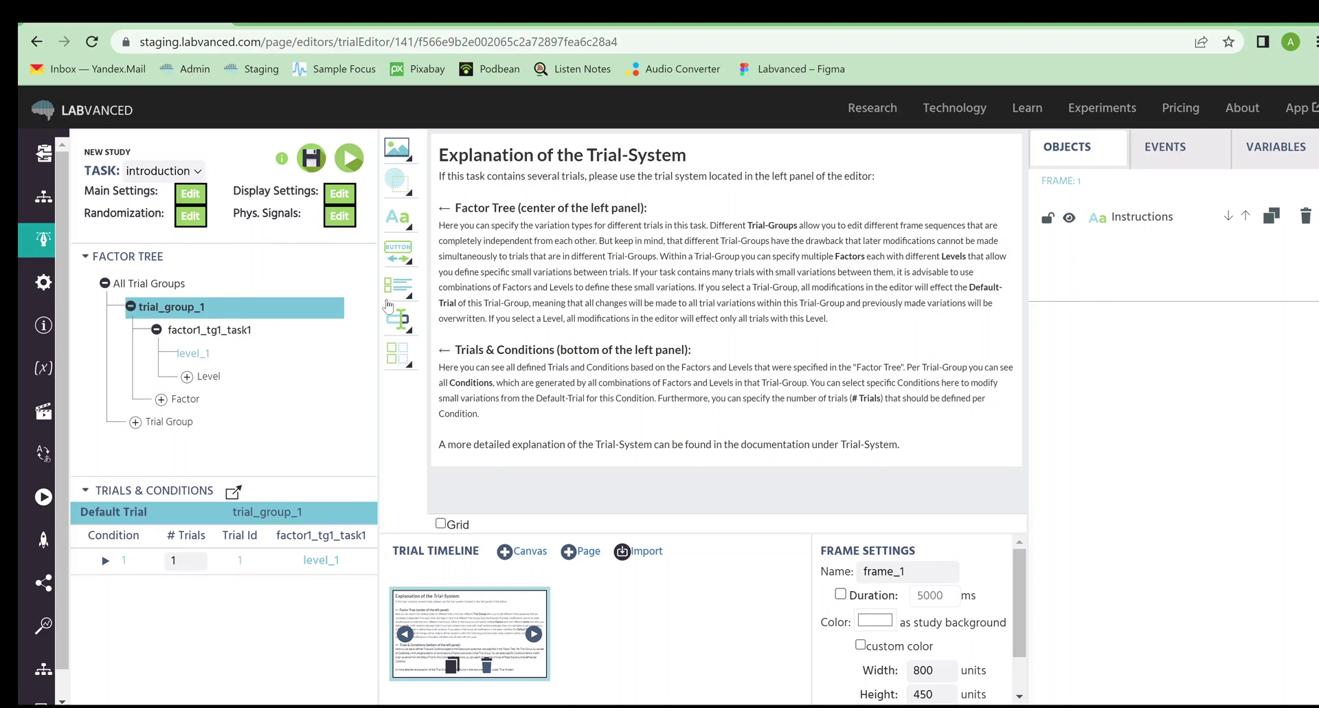
Add a page-type frame, Page_2, after the explanation frame in the trial timeline
left_click(398, 320)
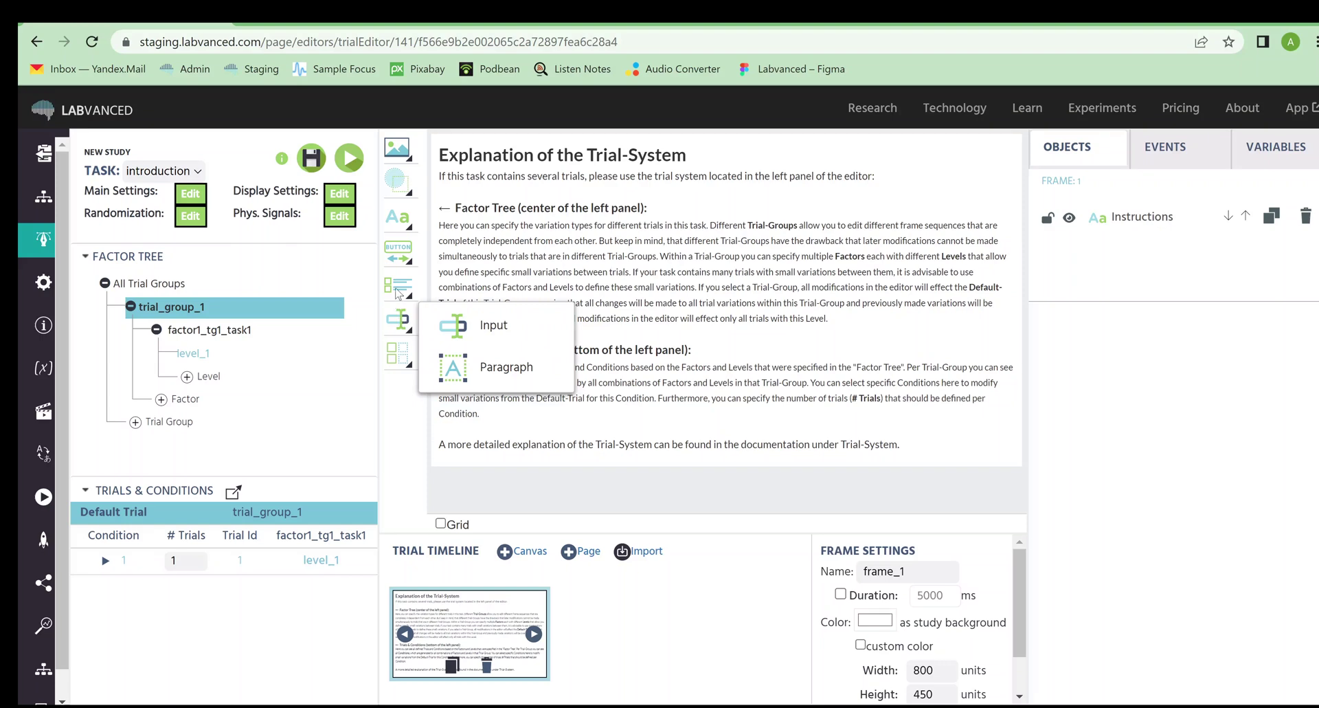
mouse_move(399, 261)
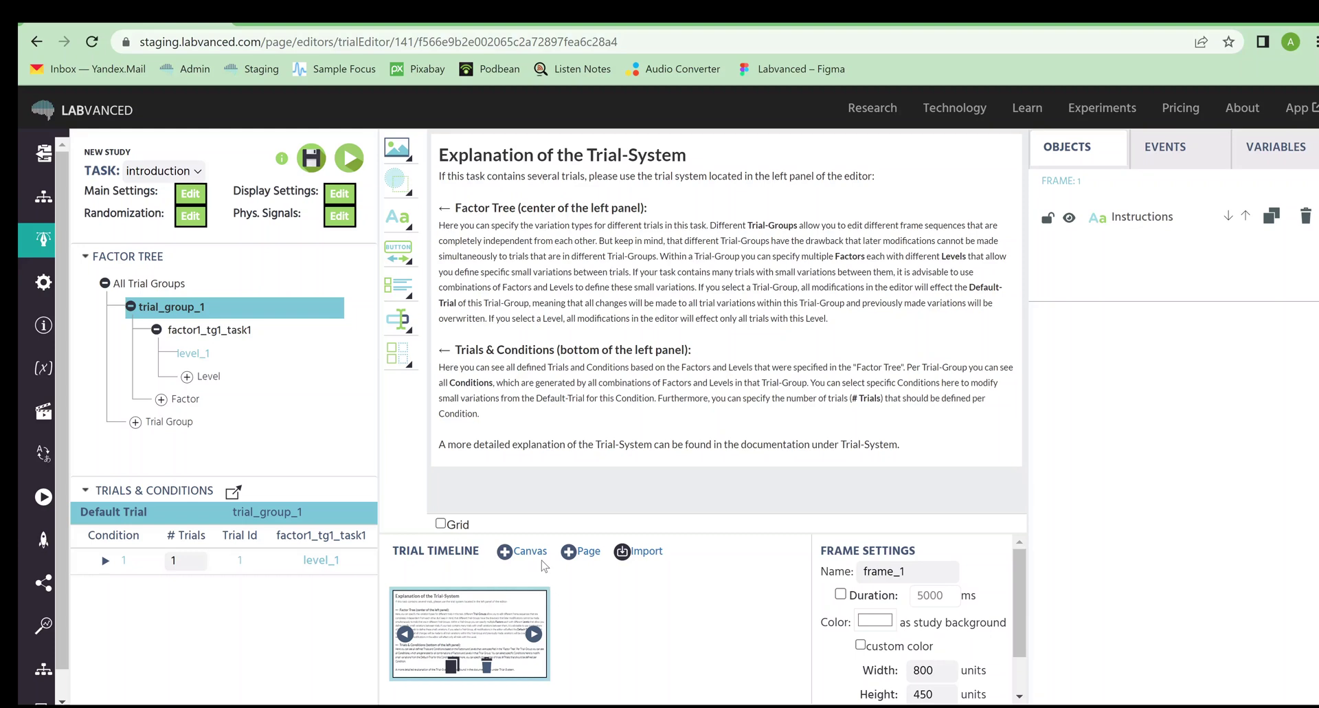
left_click(570, 552)
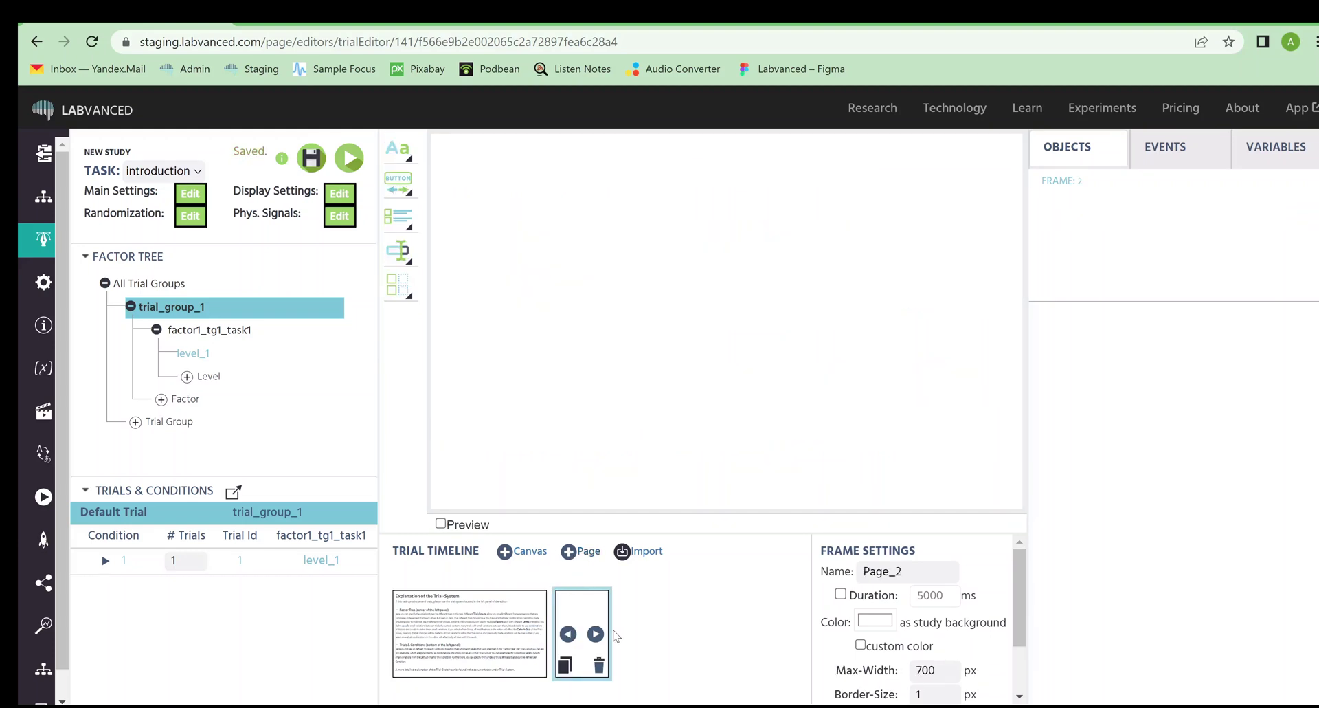
Select frame_1 and view its events, briefly checking its variables
left_click(517, 611)
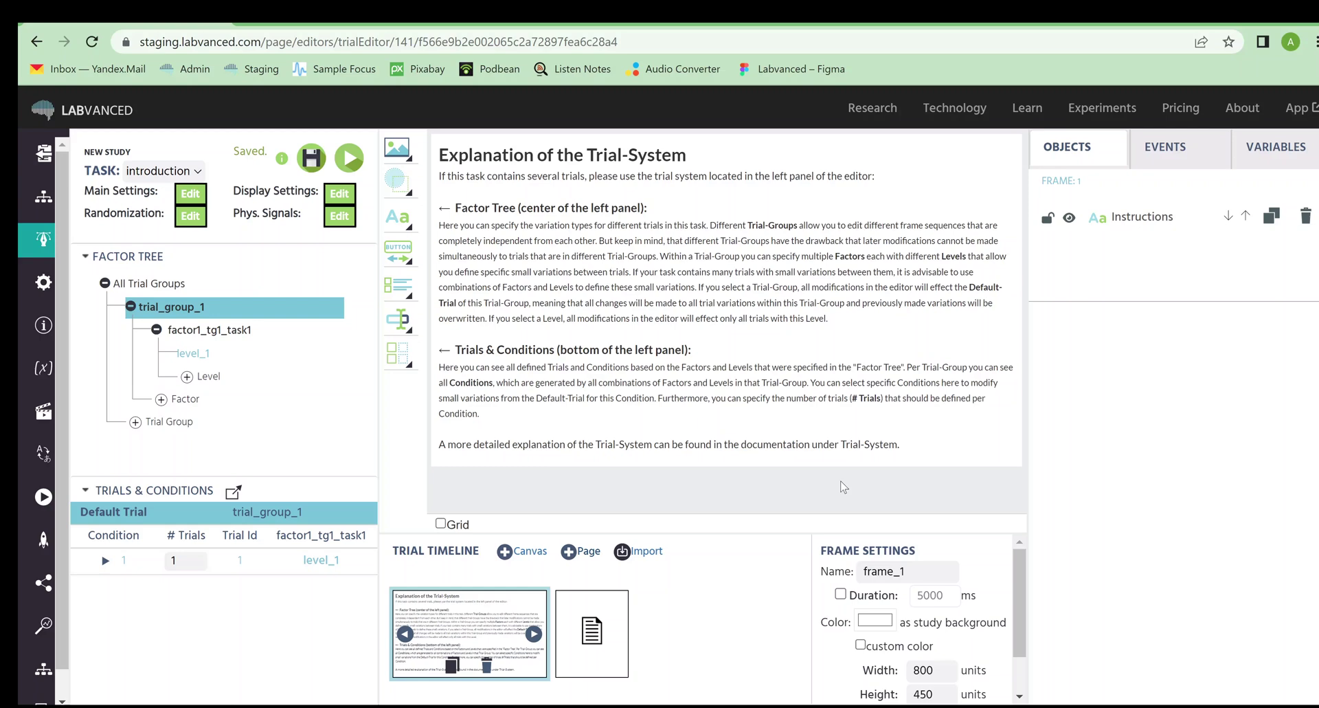
scroll(934, 618, "down", 2)
scroll(934, 619, "up", 2)
left_click(1182, 155)
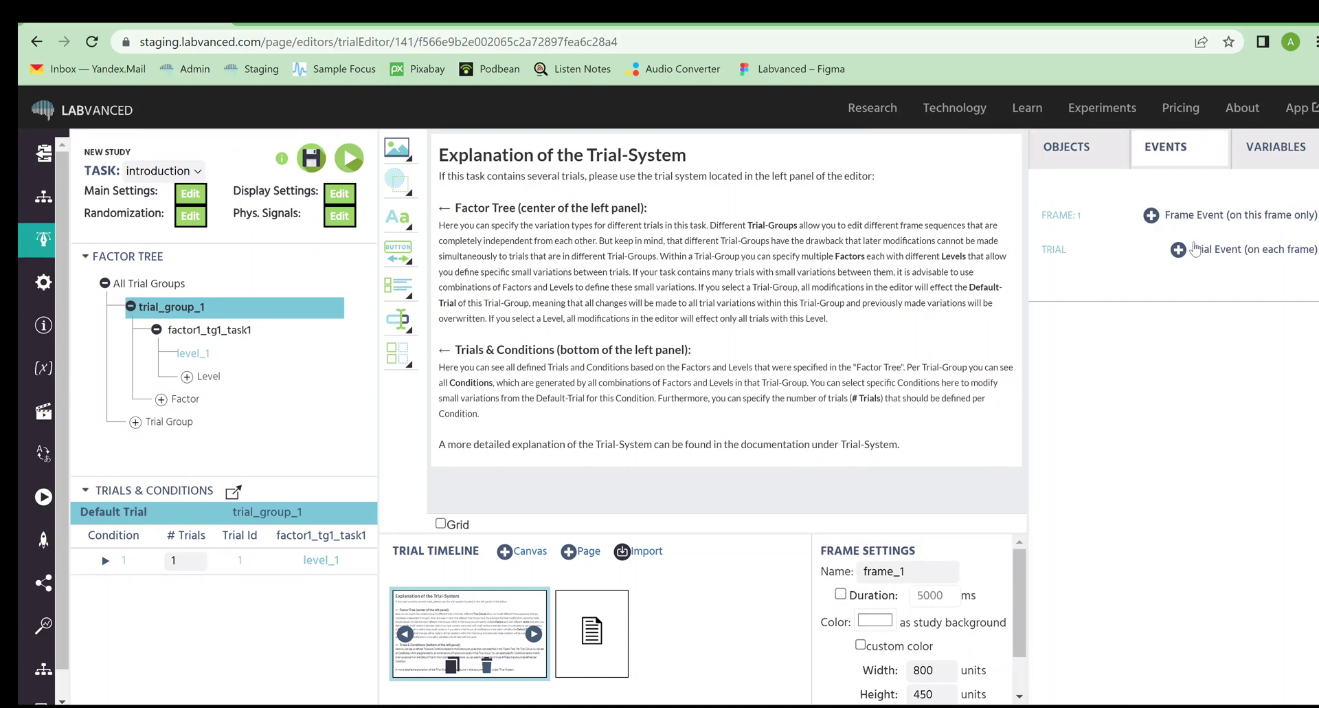
left_click(1258, 165)
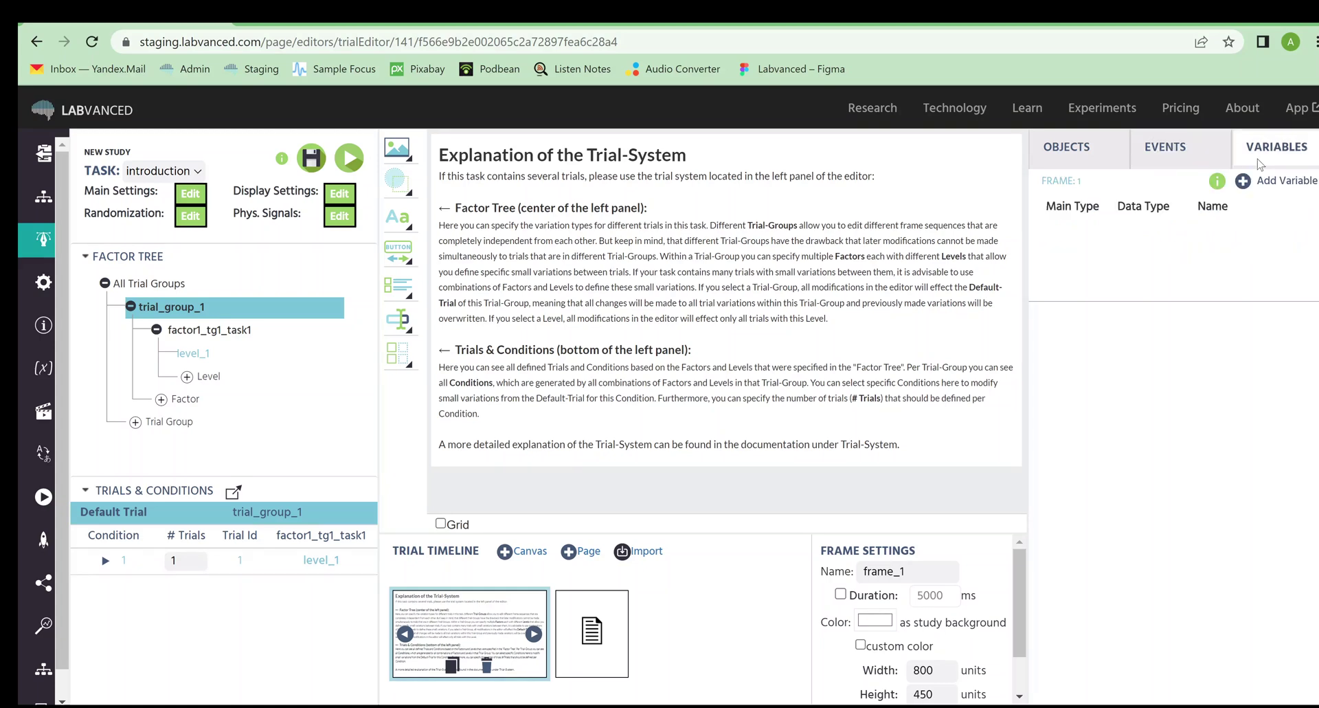
left_click(1180, 171)
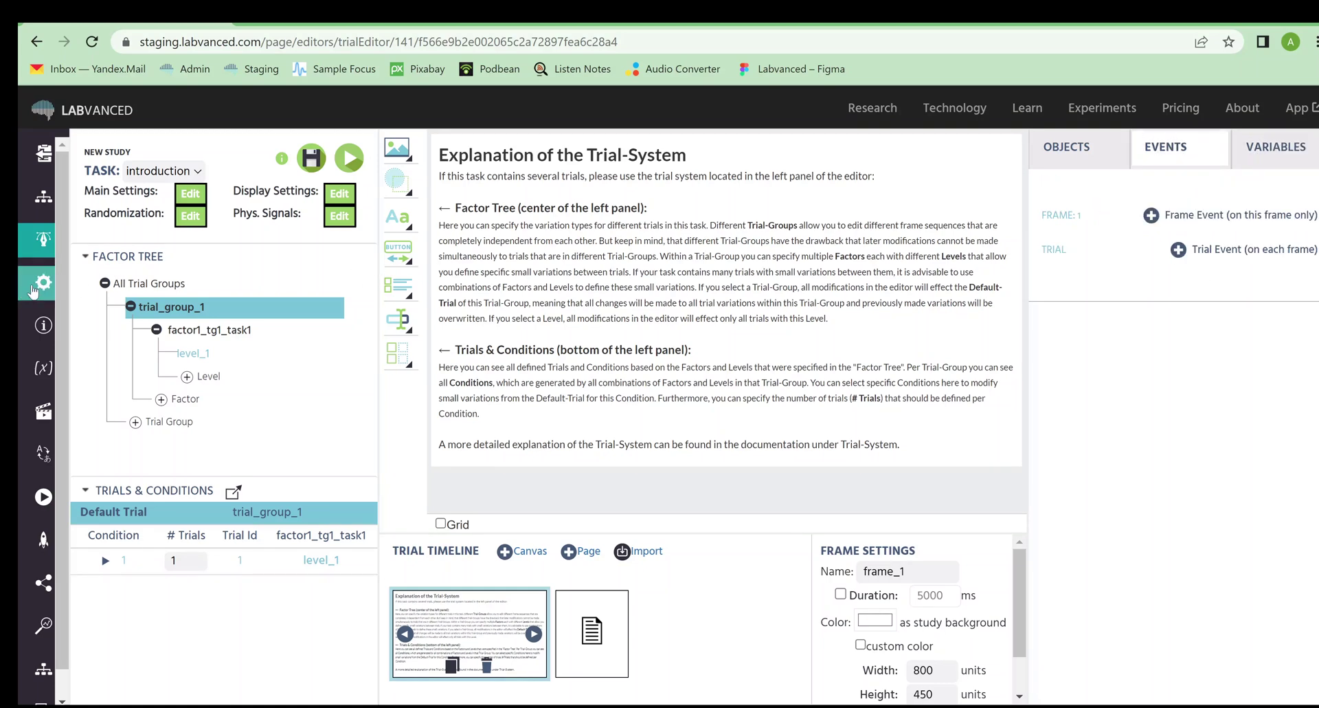
Review Study Settings: startup options, allowed browsers and devices, and experiment features
left_click(62, 289)
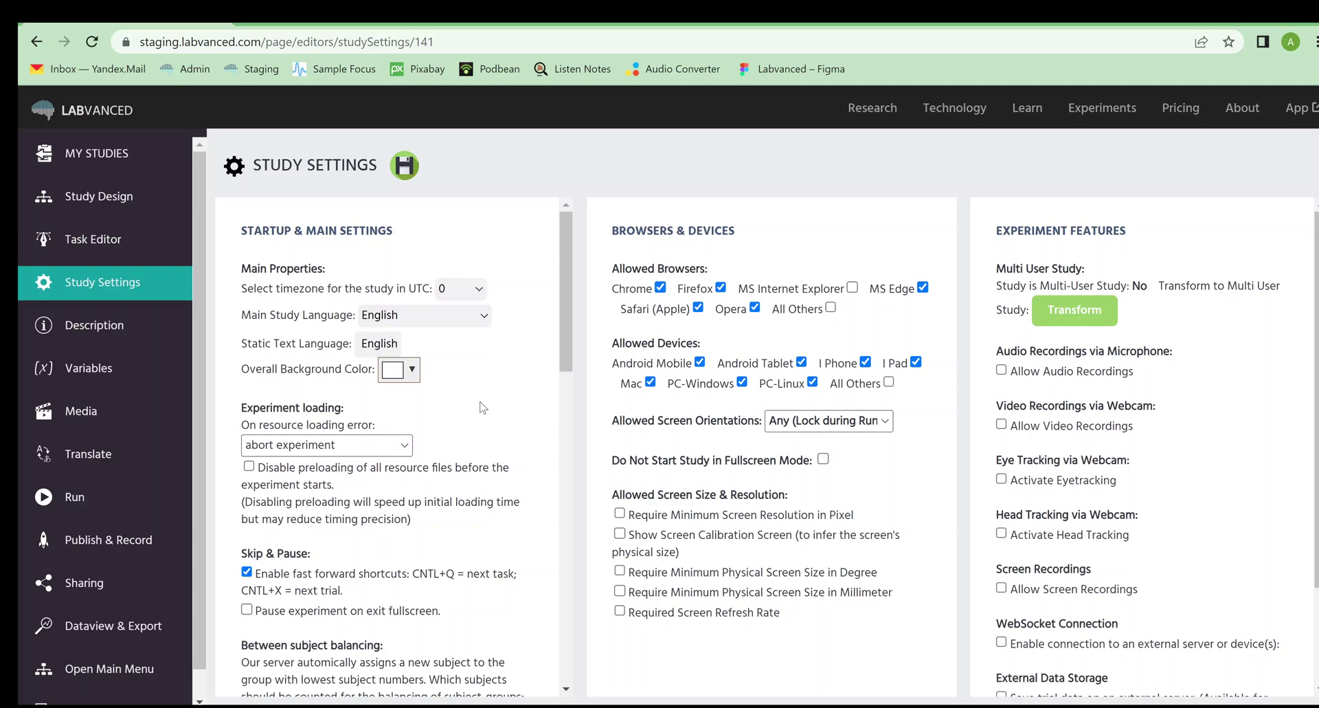
scroll(478, 398, "down", 4)
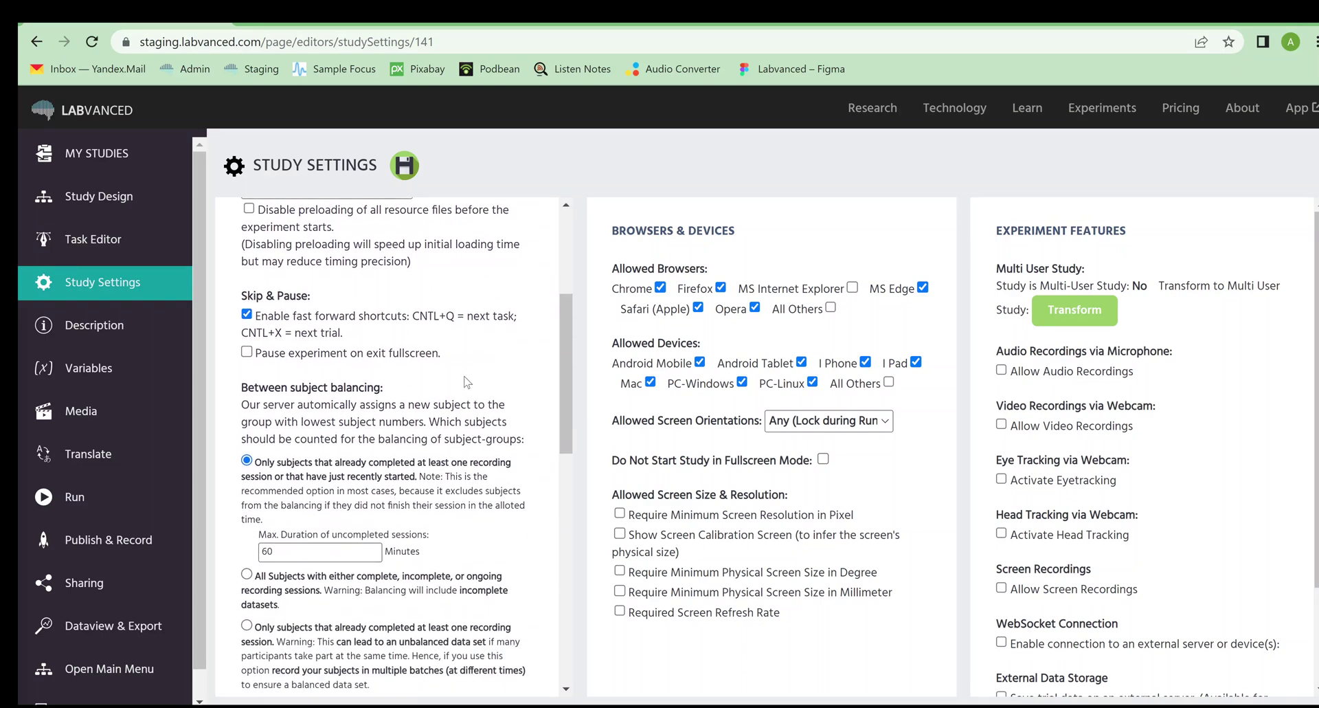
scroll(467, 382, "down", 1)
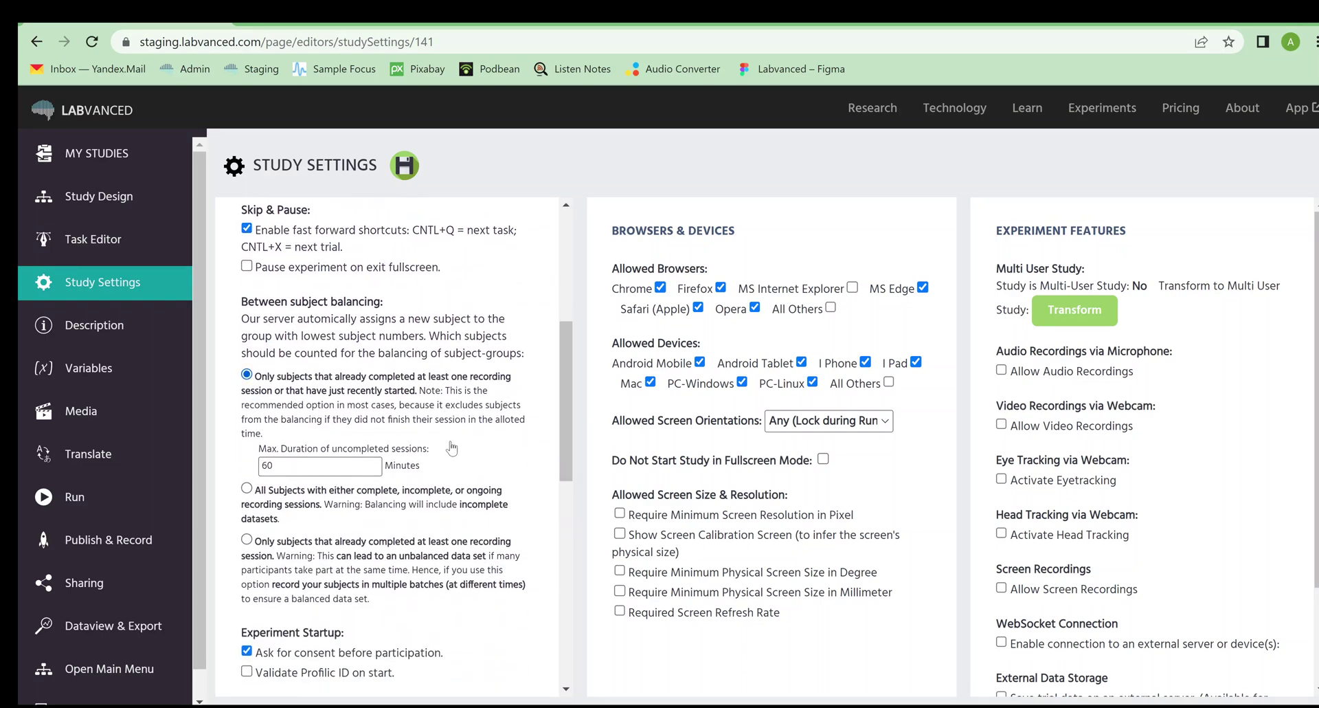
scroll(462, 459, "down", 3)
scroll(462, 459, "down", 3)
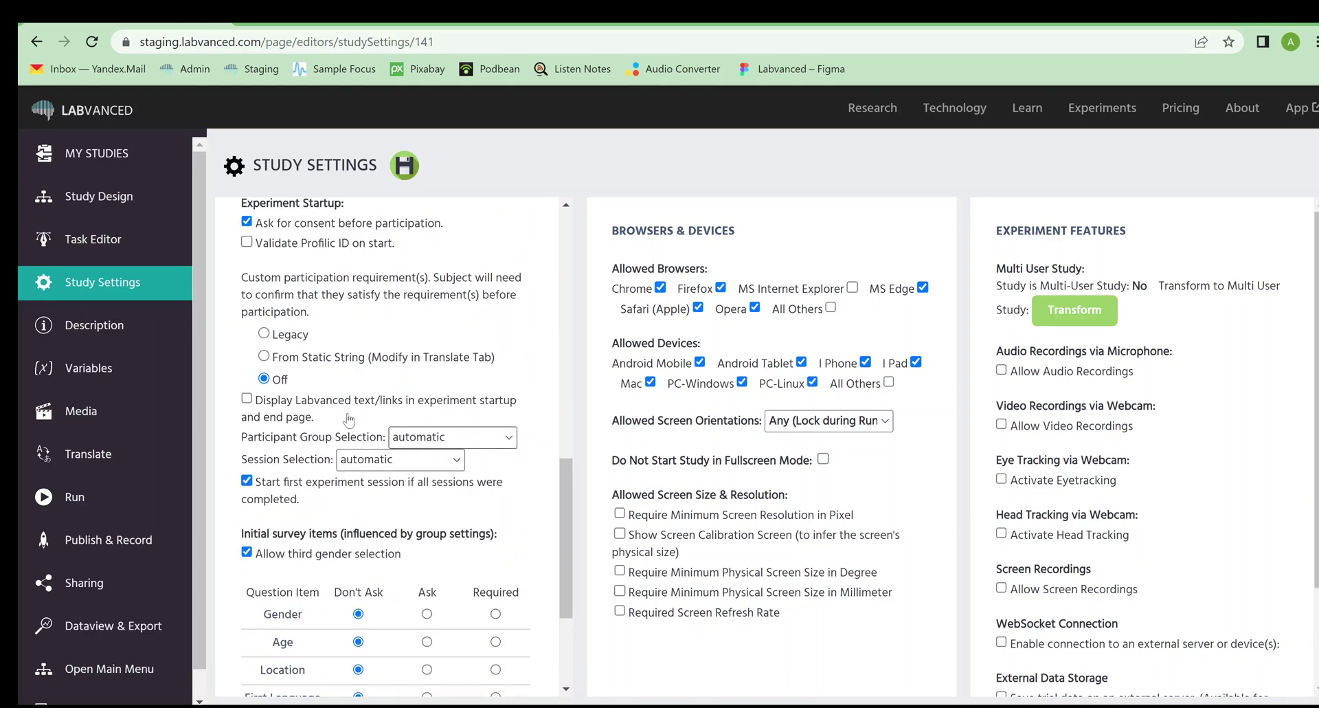
scroll(416, 481, "down", 3)
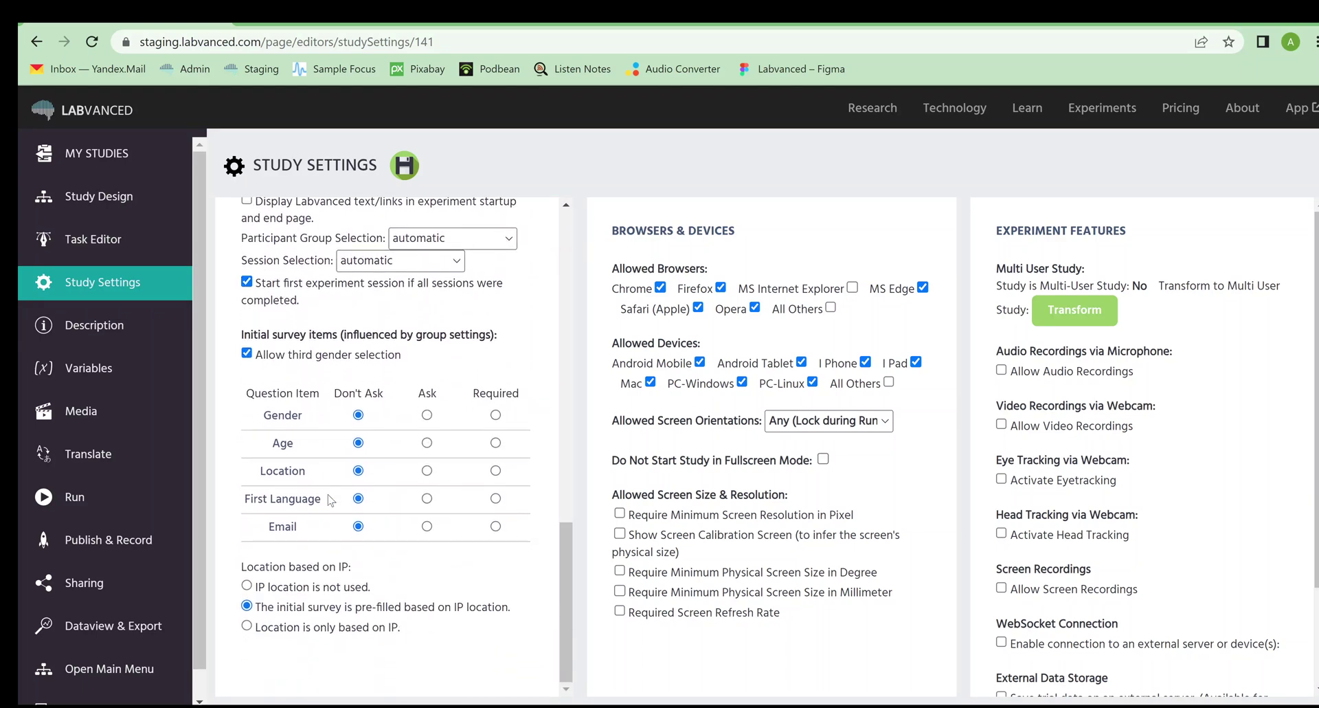
scroll(448, 541, "up", 10)
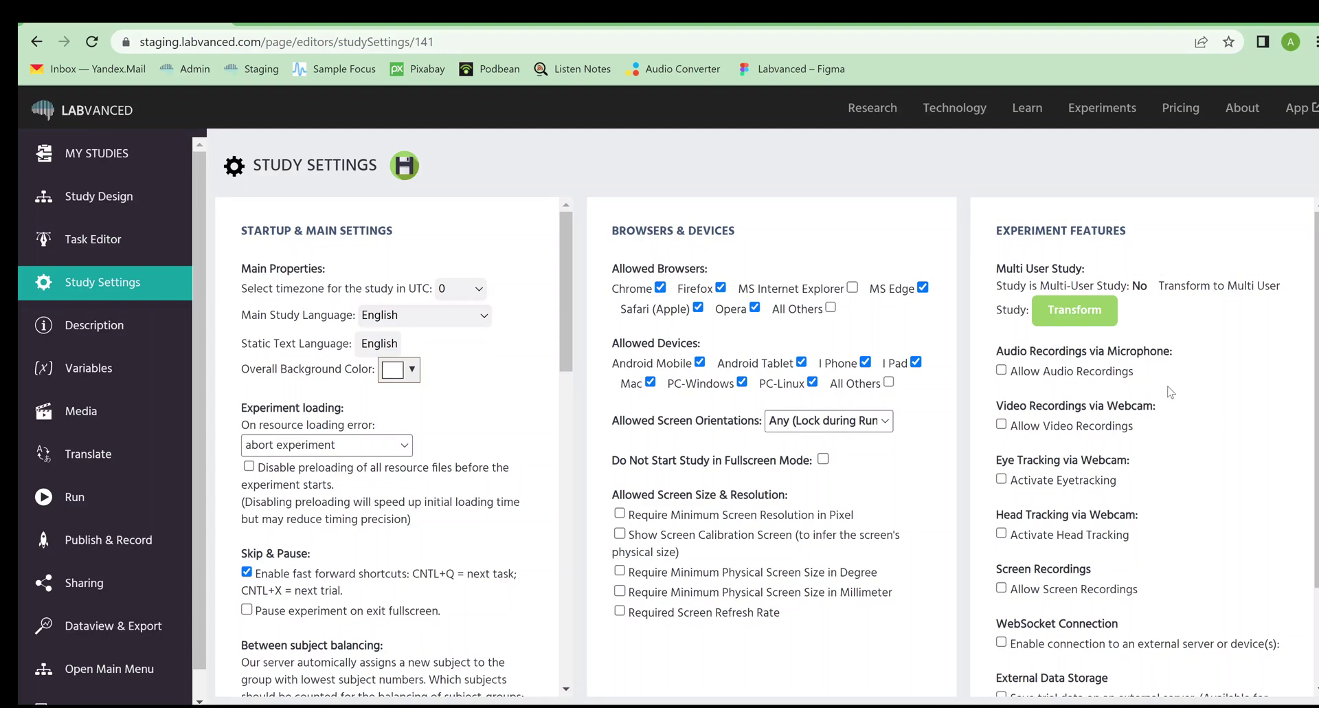
Activate V2 Labvanced Eyetracking and review its calibration, head pose and performance options
scroll(1161, 405, "down", 2)
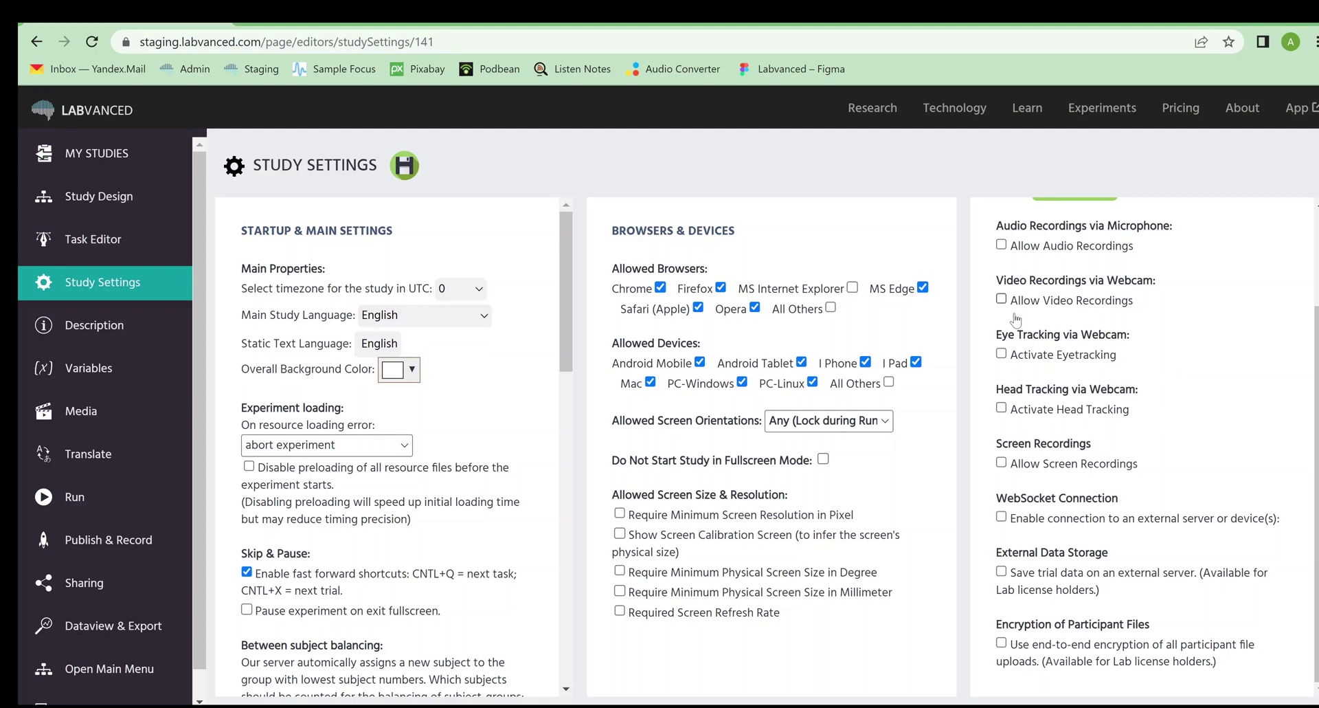
left_click(1001, 354)
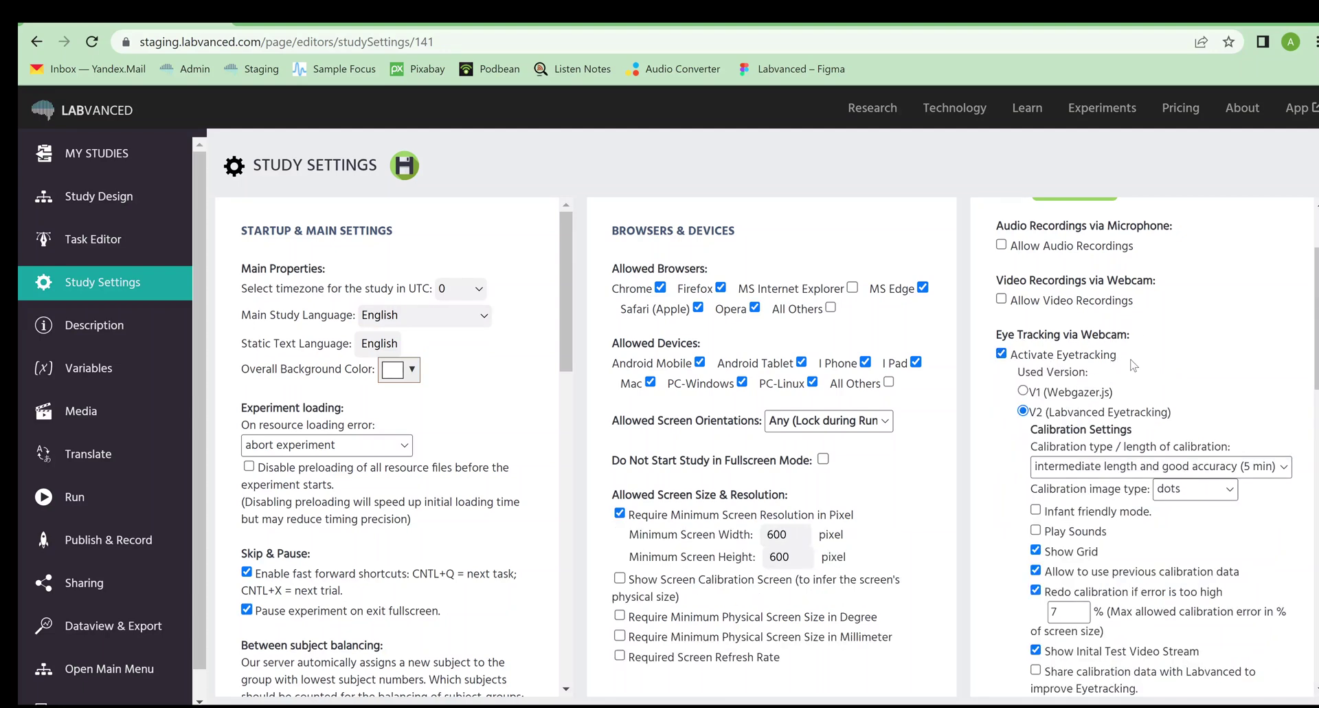
scroll(1189, 412, "down", 1)
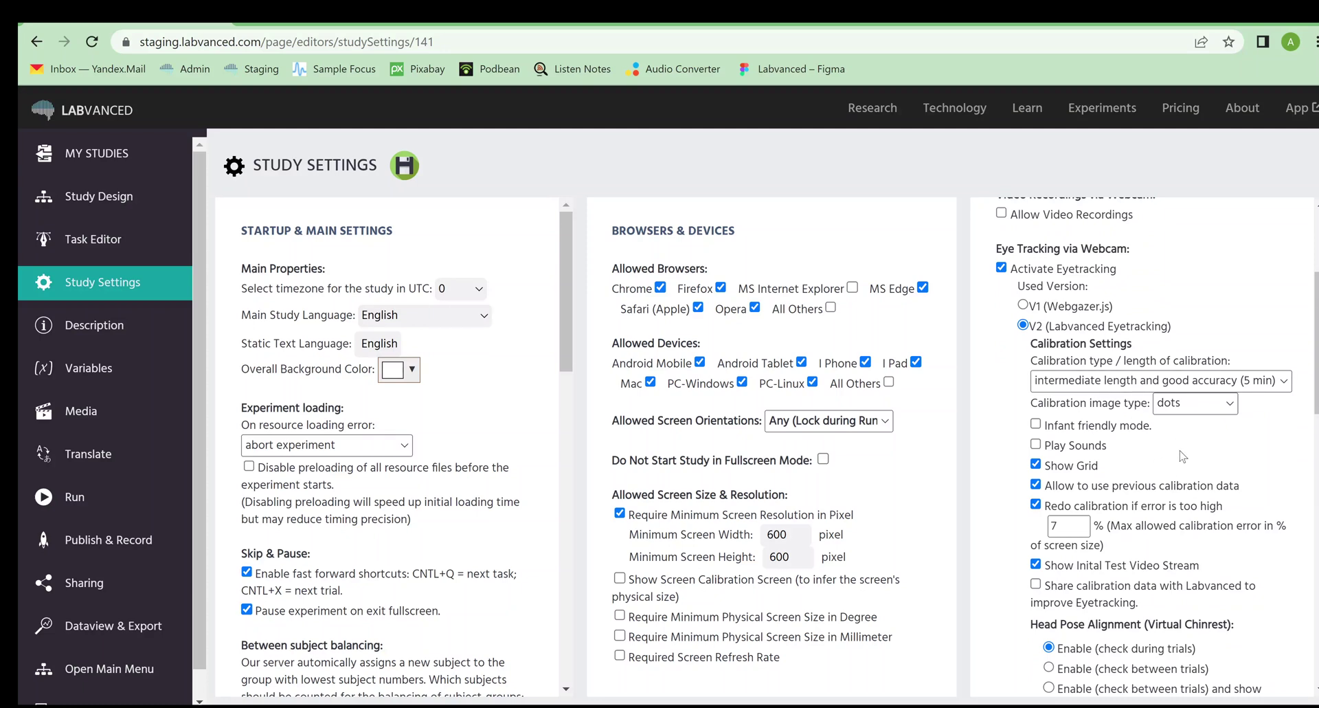
scroll(1182, 456, "down", 1)
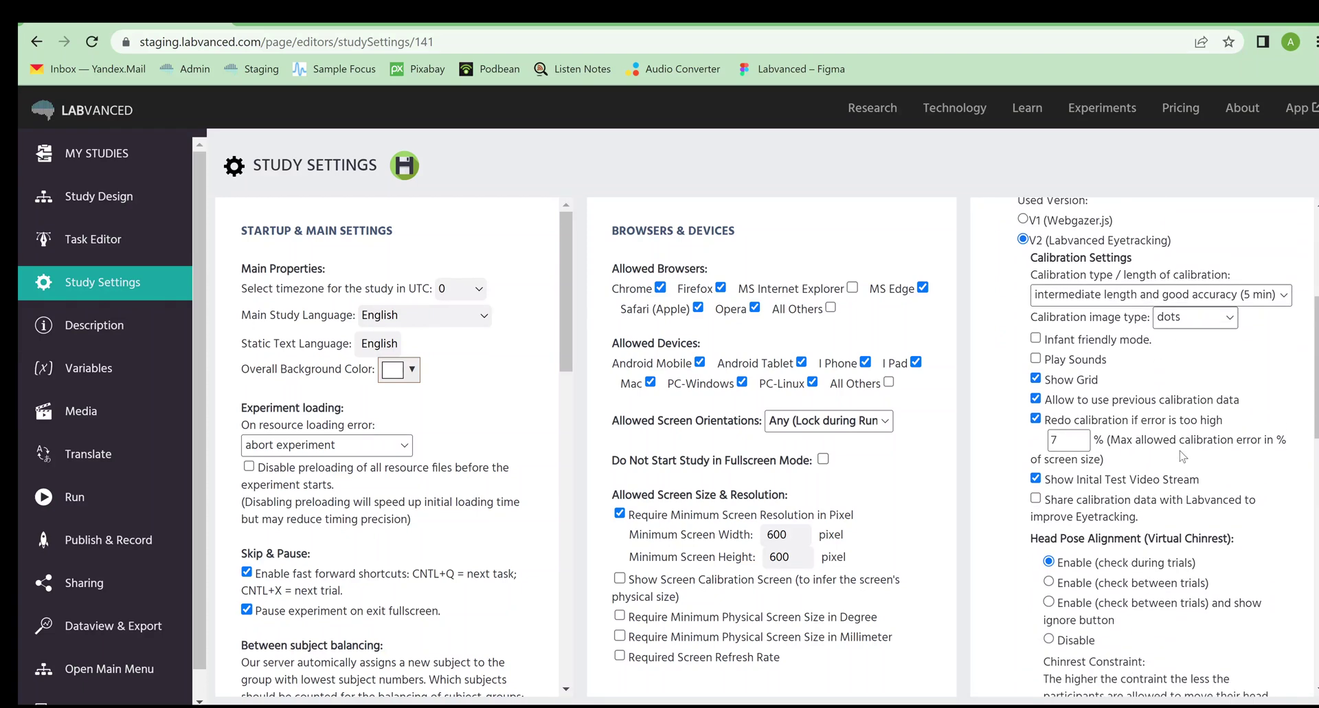
scroll(1165, 457, "down", 2)
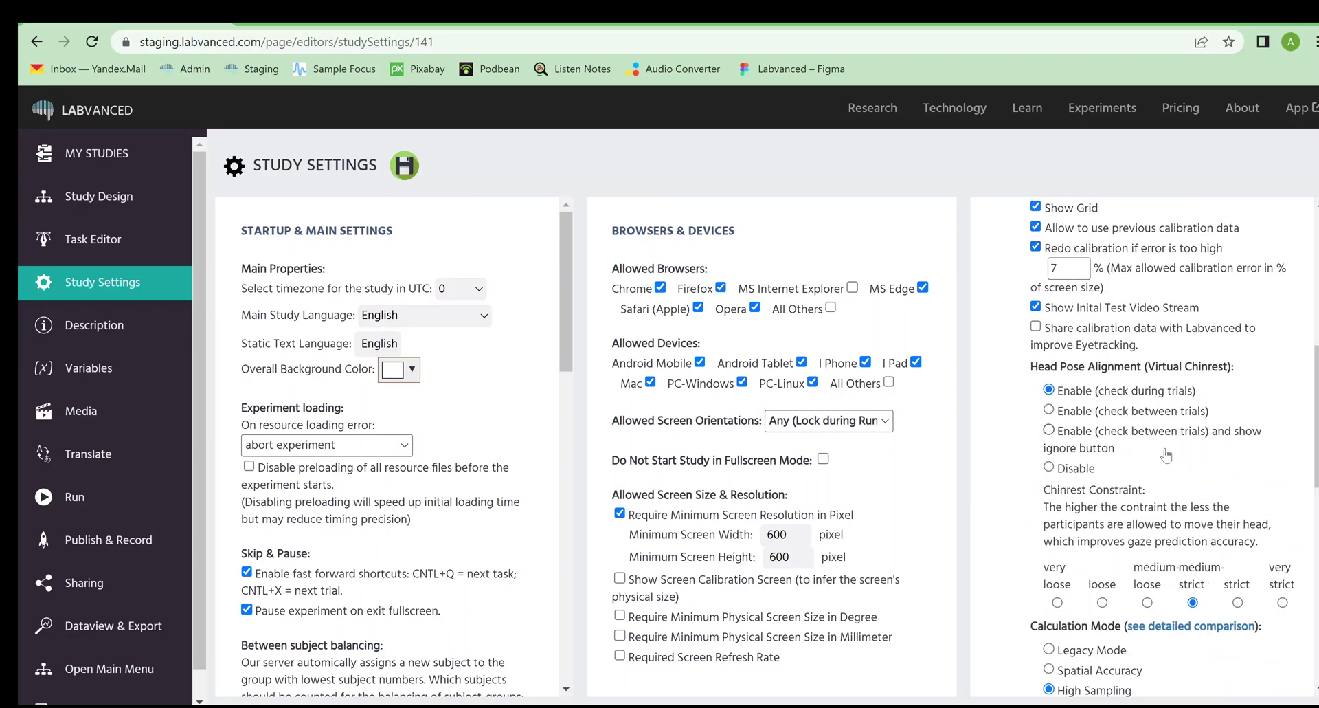
scroll(1165, 456, "down", 1)
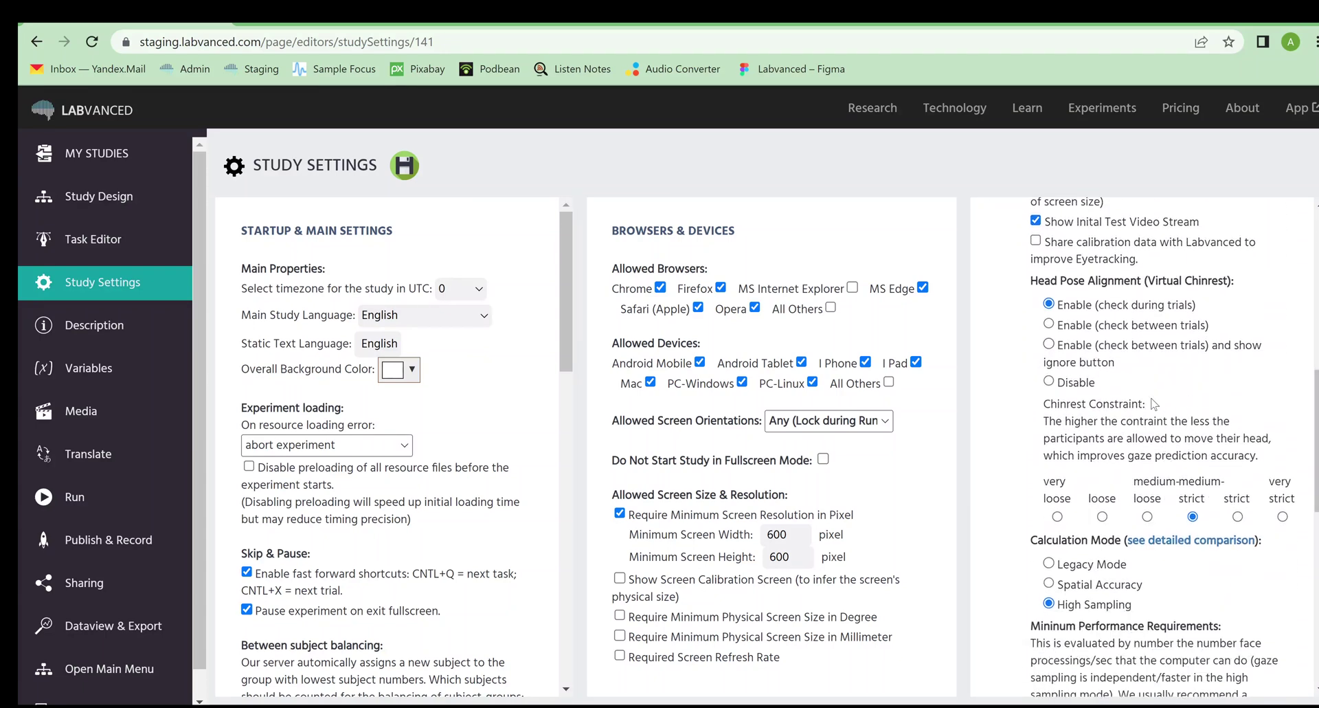
scroll(1154, 405, "down", 2)
scroll(1121, 438, "down", 2)
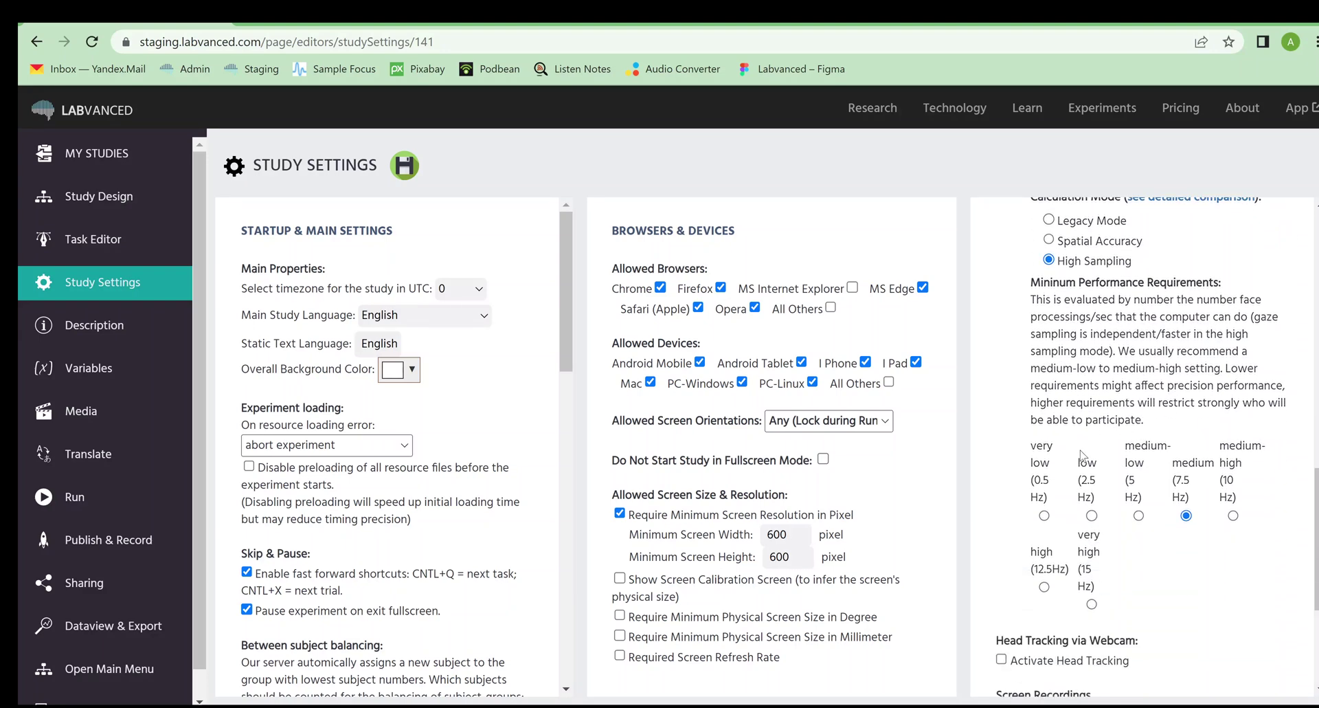
scroll(1223, 387, "up", 8)
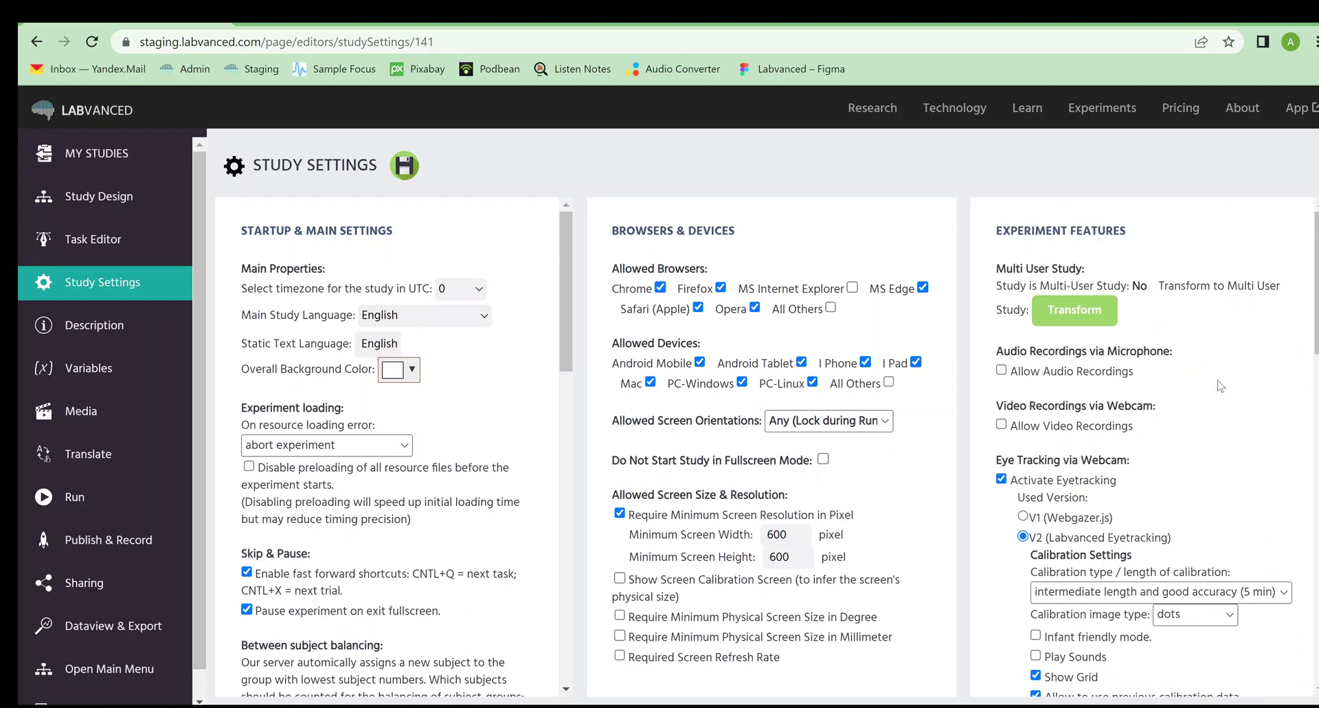
Show the Description page with public name New Study and 25–30 minute duration
left_click(110, 330)
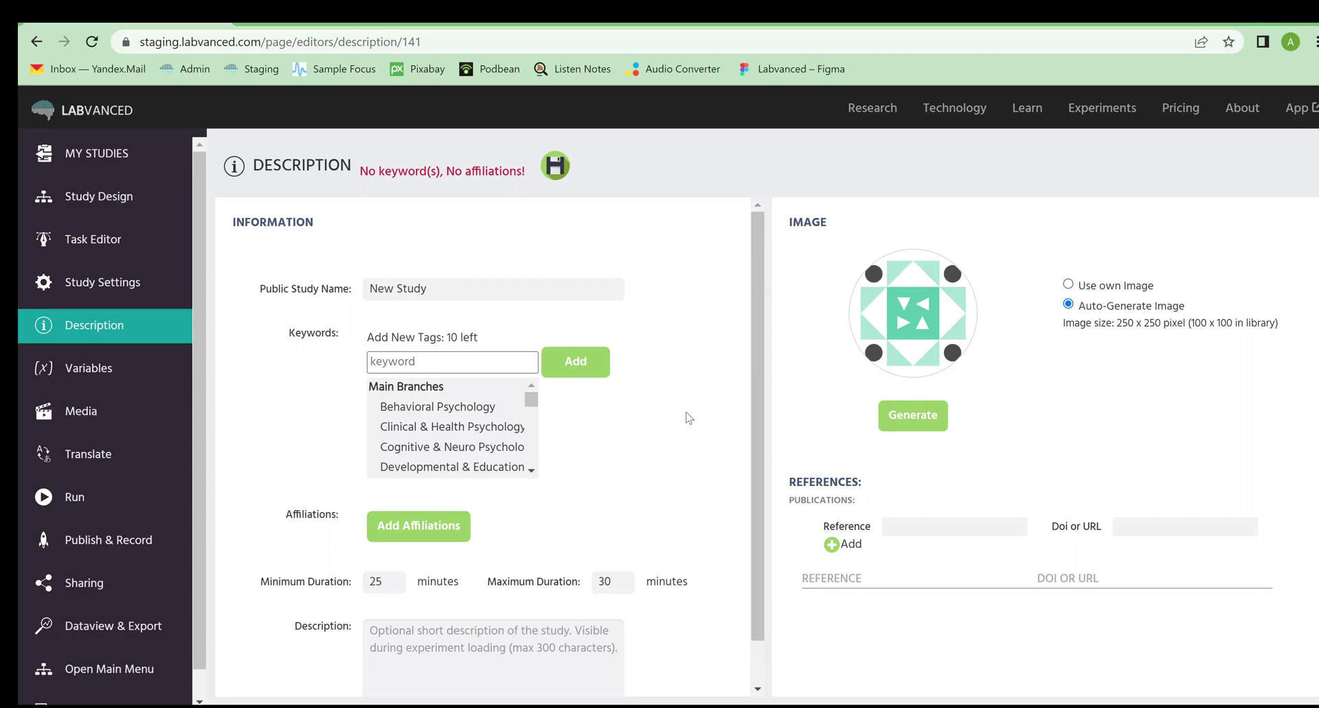
Bring up the Variables page and scroll through the System Variables table and back up
scroll(686, 415, "down", 1)
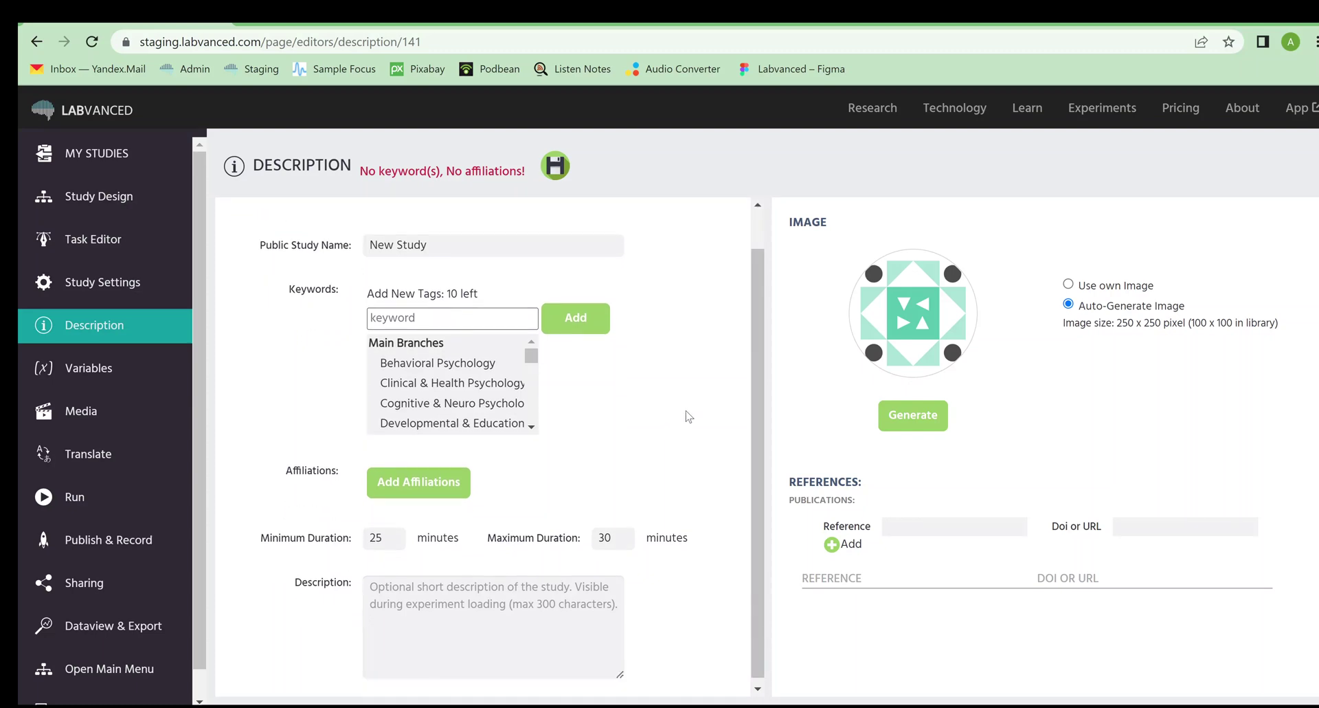
left_click(162, 376)
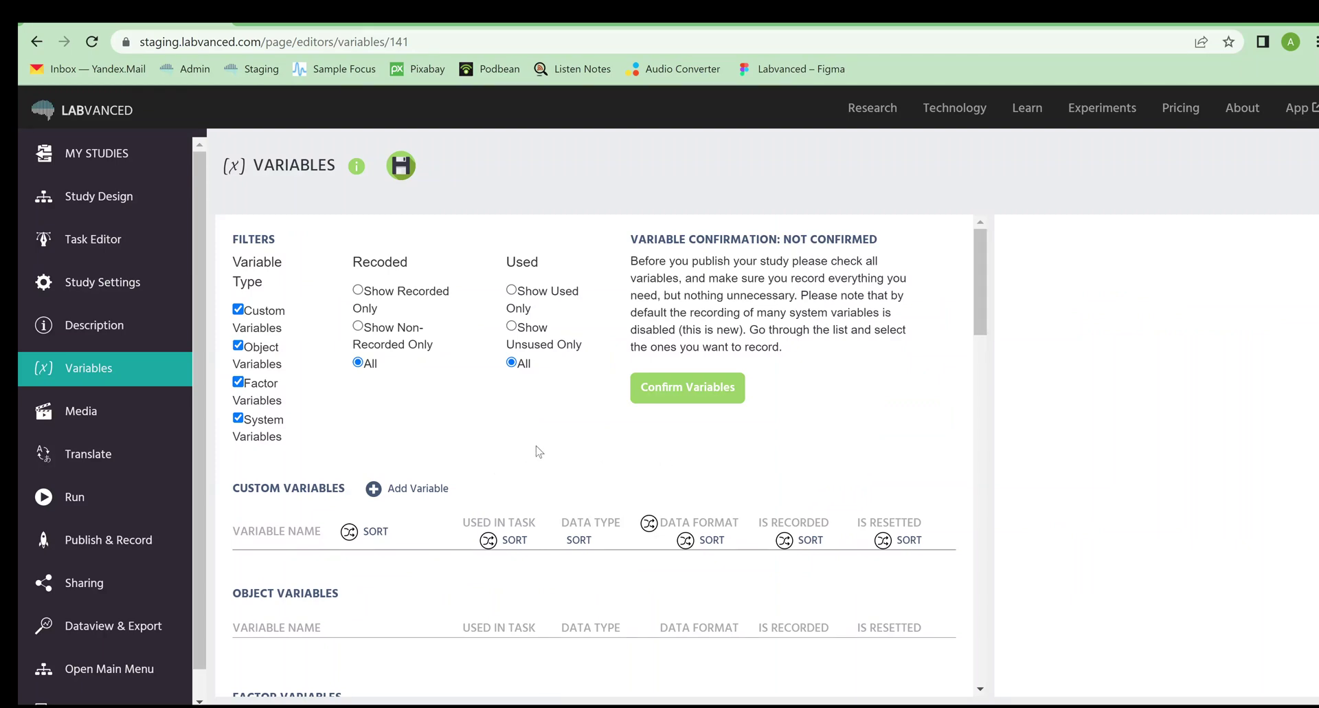
scroll(538, 450, "down", 7)
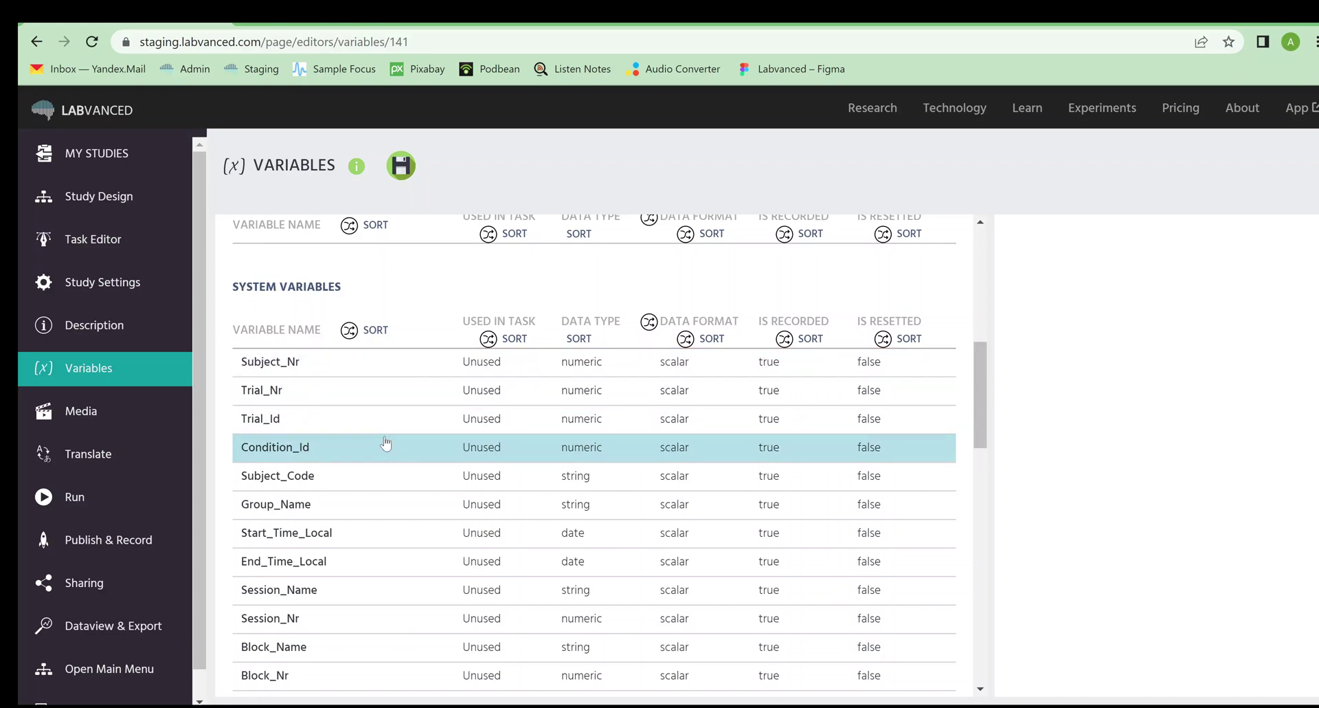
scroll(397, 478, "down", 3)
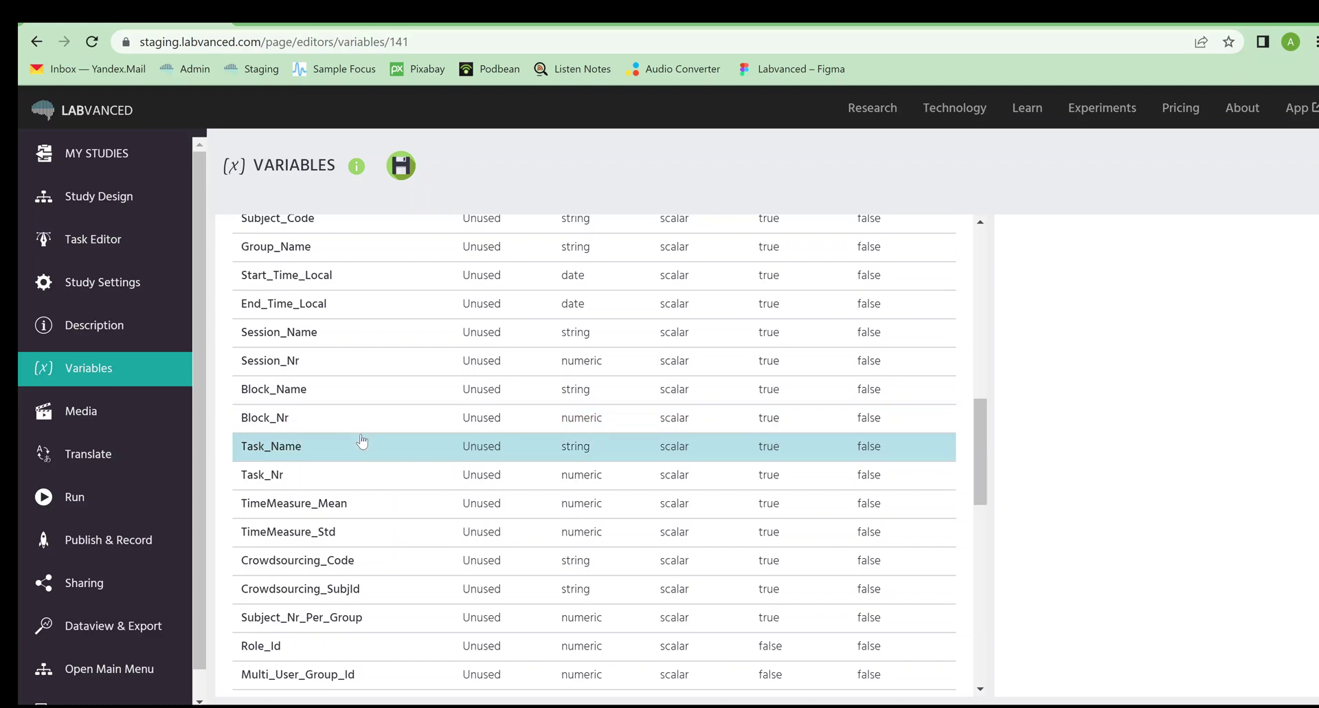
scroll(416, 439, "down", 3)
scroll(416, 440, "down", 3)
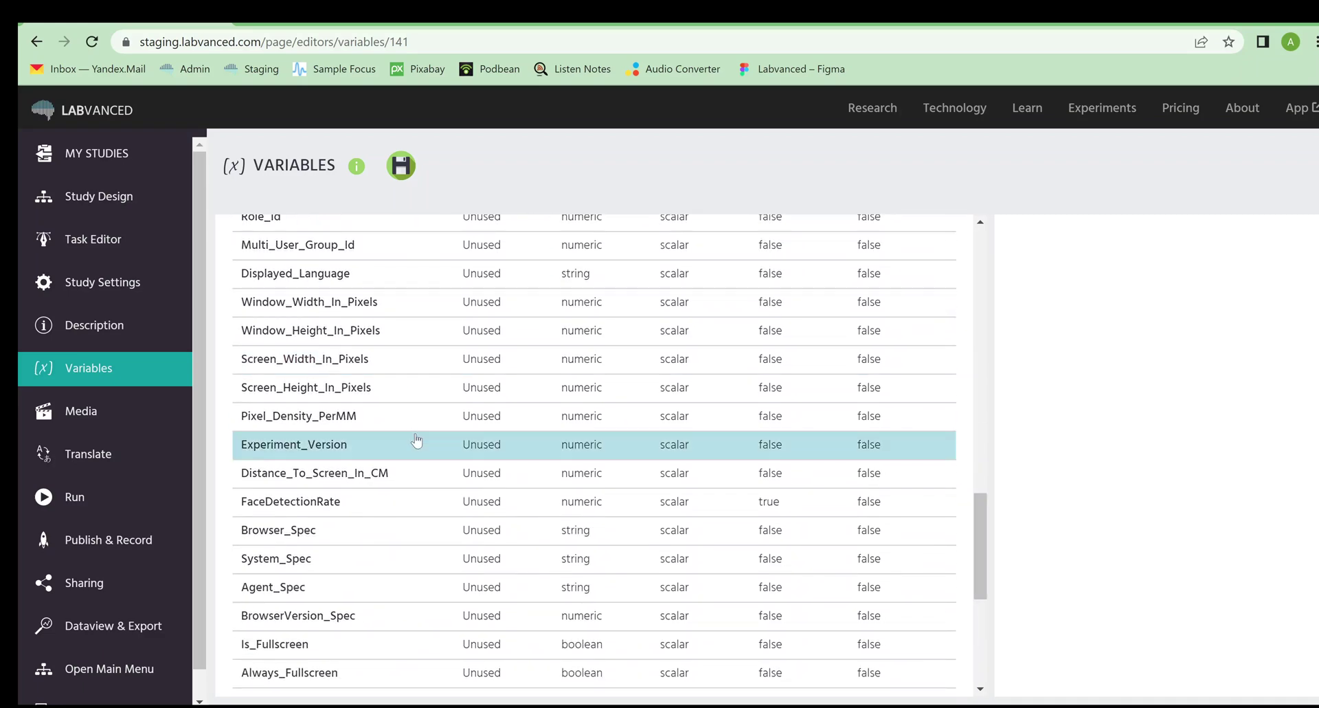
scroll(416, 440, "down", 5)
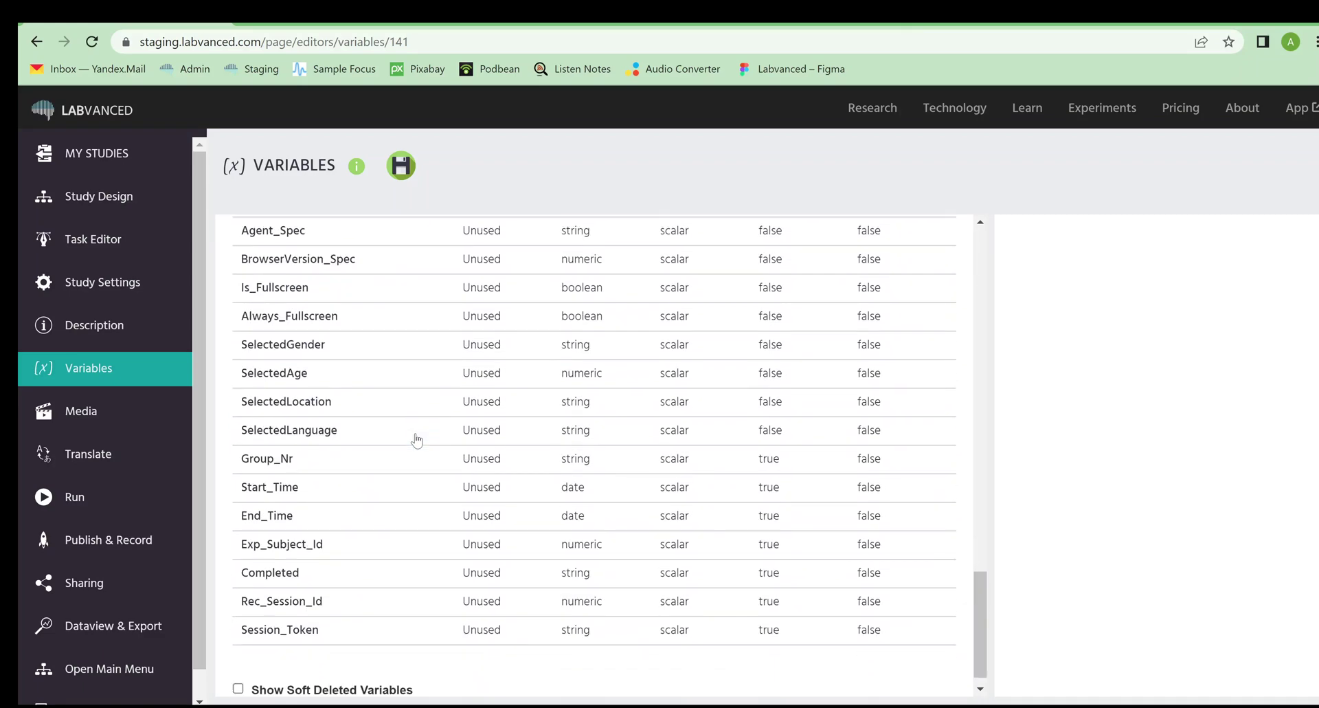
scroll(410, 463, "up", 15)
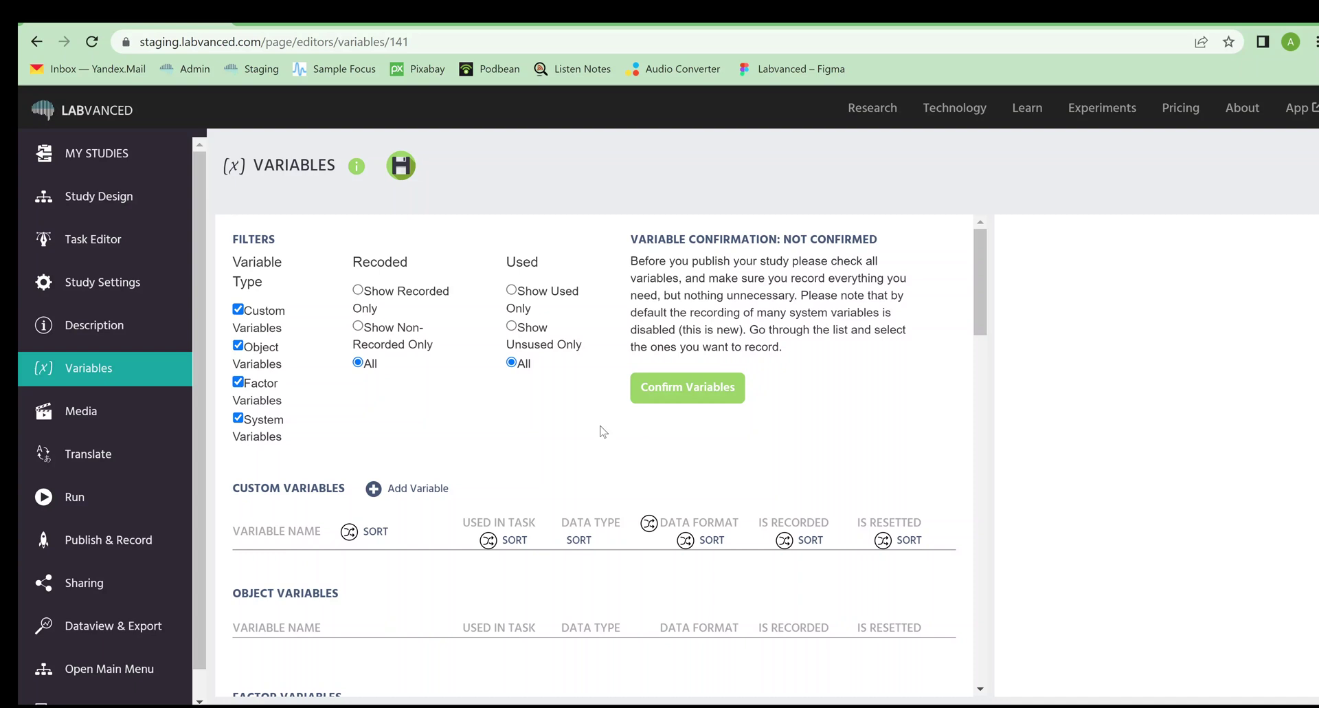
Show the Media page, whose file list is still empty
left_click(132, 412)
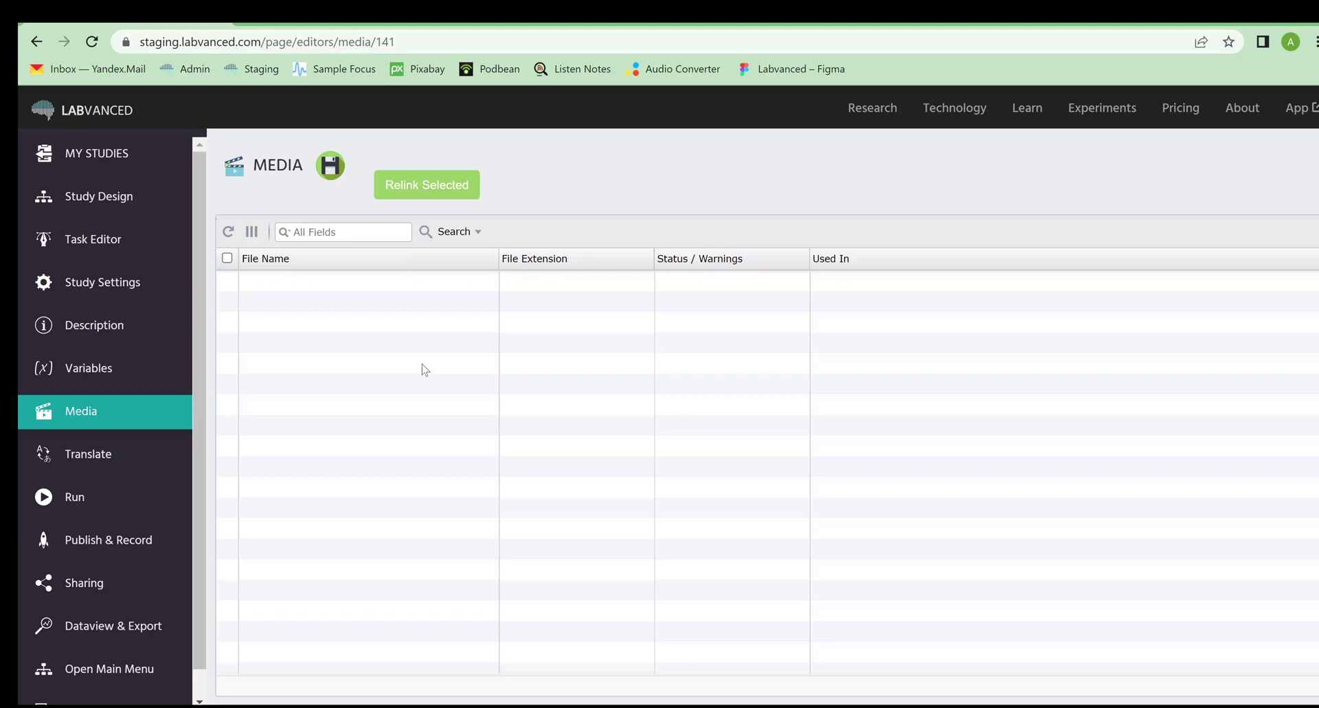
In Translate, show the start Static Strings and read the 'what are static strings?' explanation
left_click(124, 478)
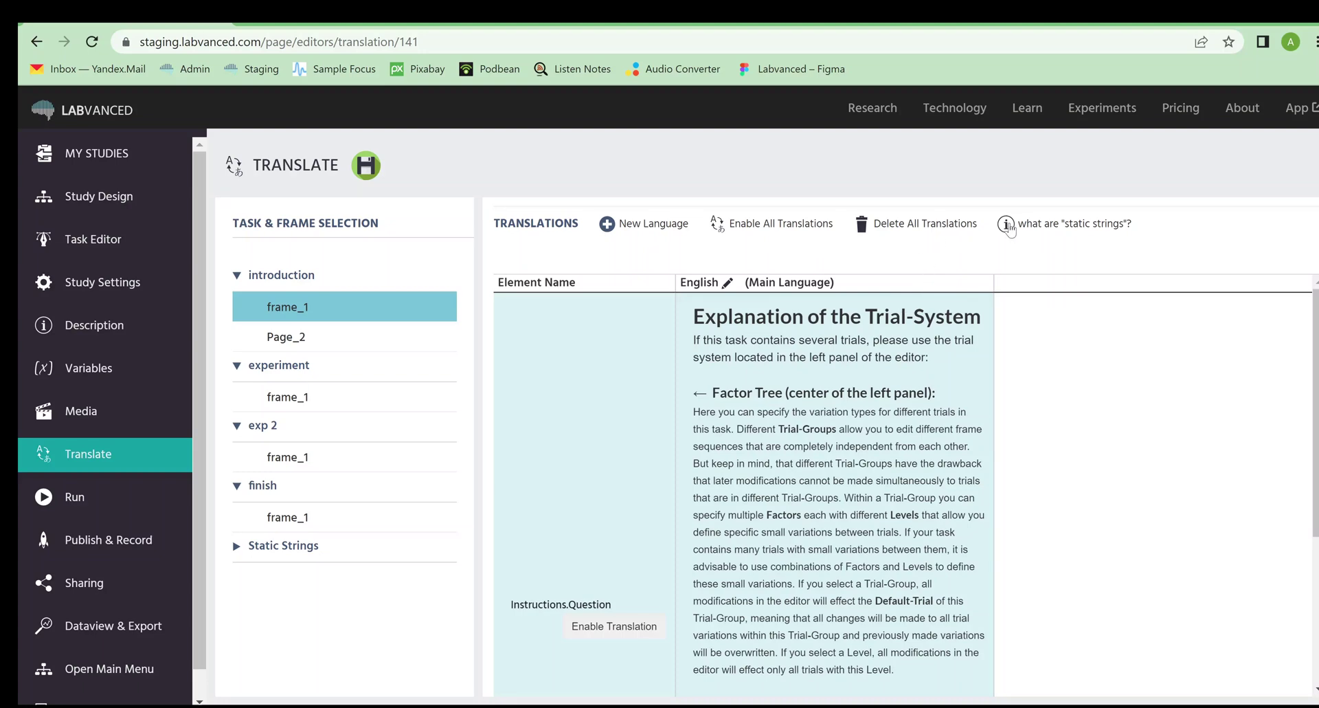
left_click(278, 547)
scroll(385, 532, "down", 1)
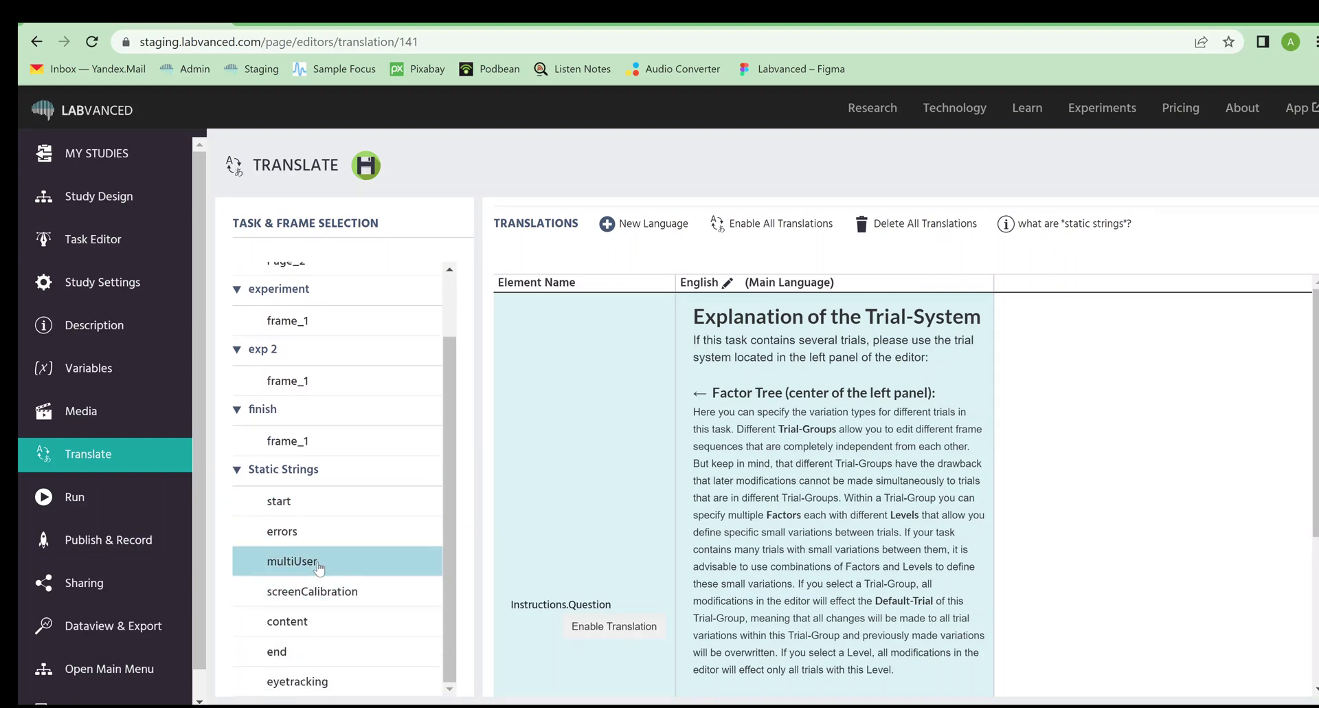
left_click(322, 500)
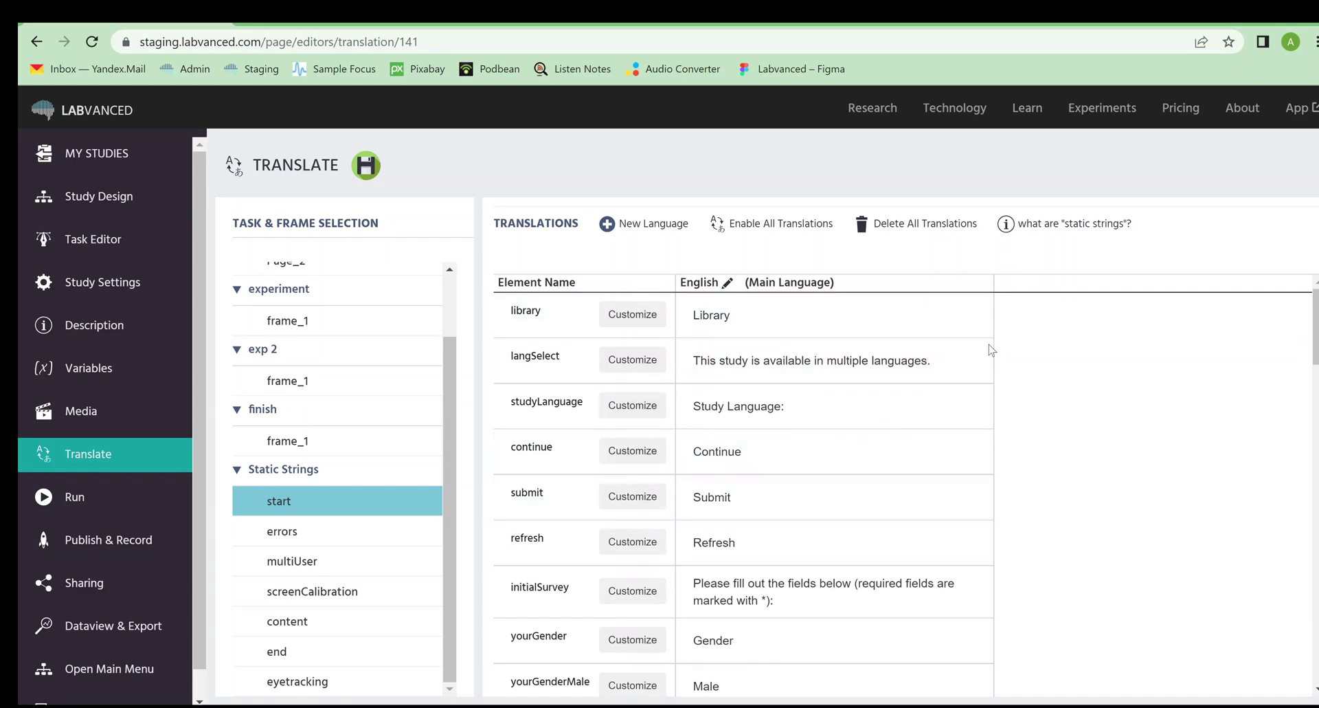
left_click(1007, 225)
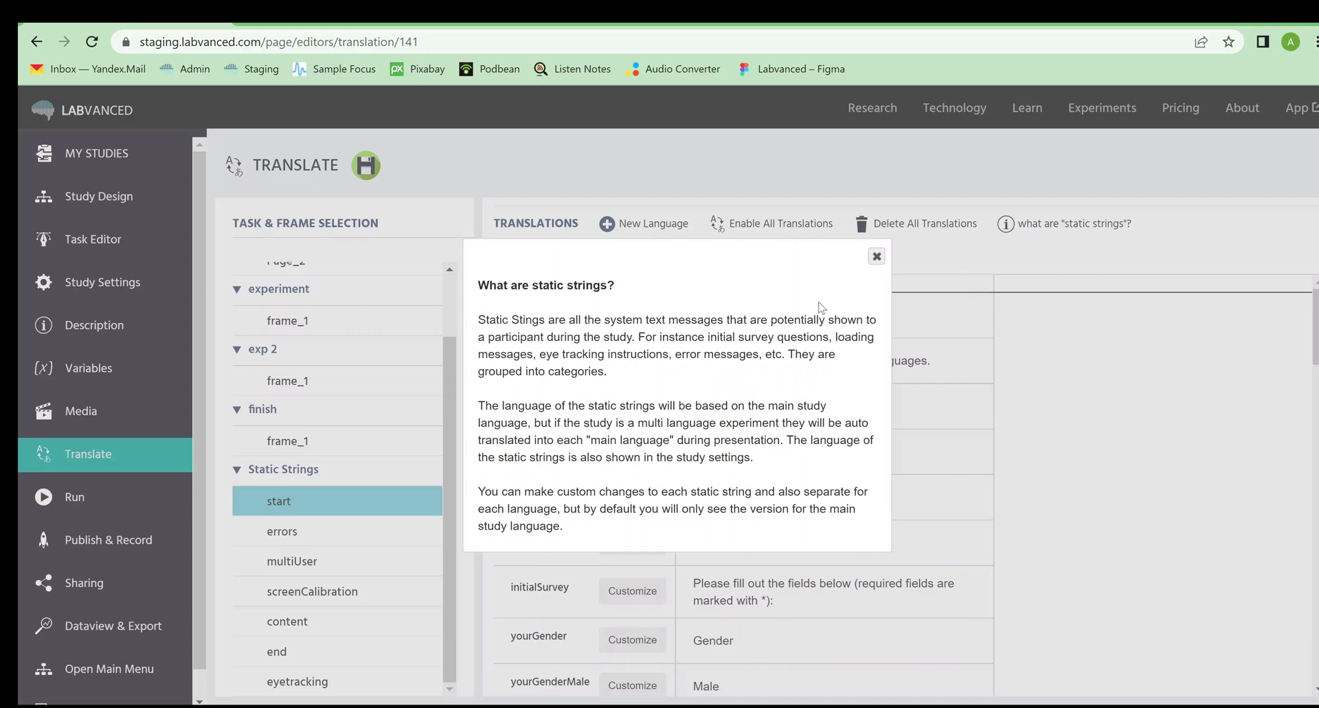
left_click(876, 255)
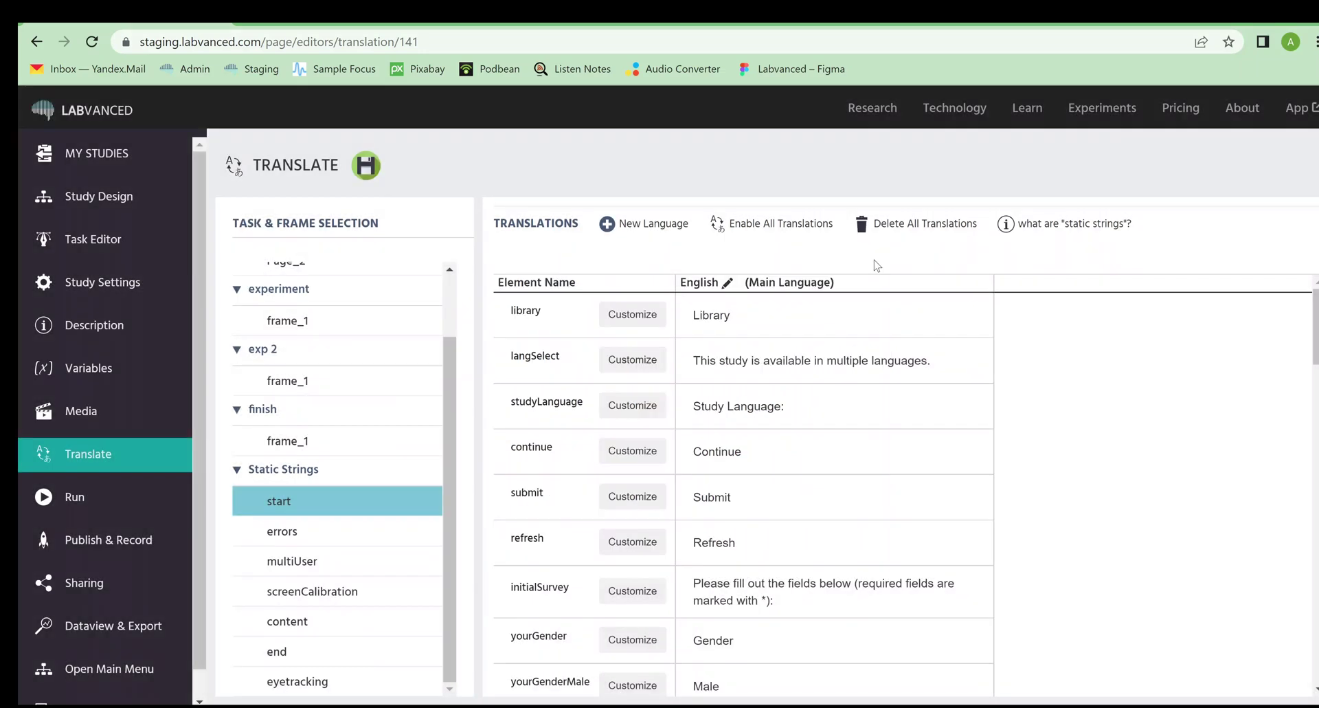
On the Run page, enable recording, then disable it, confirming deletion of all recorded data
left_click(110, 496)
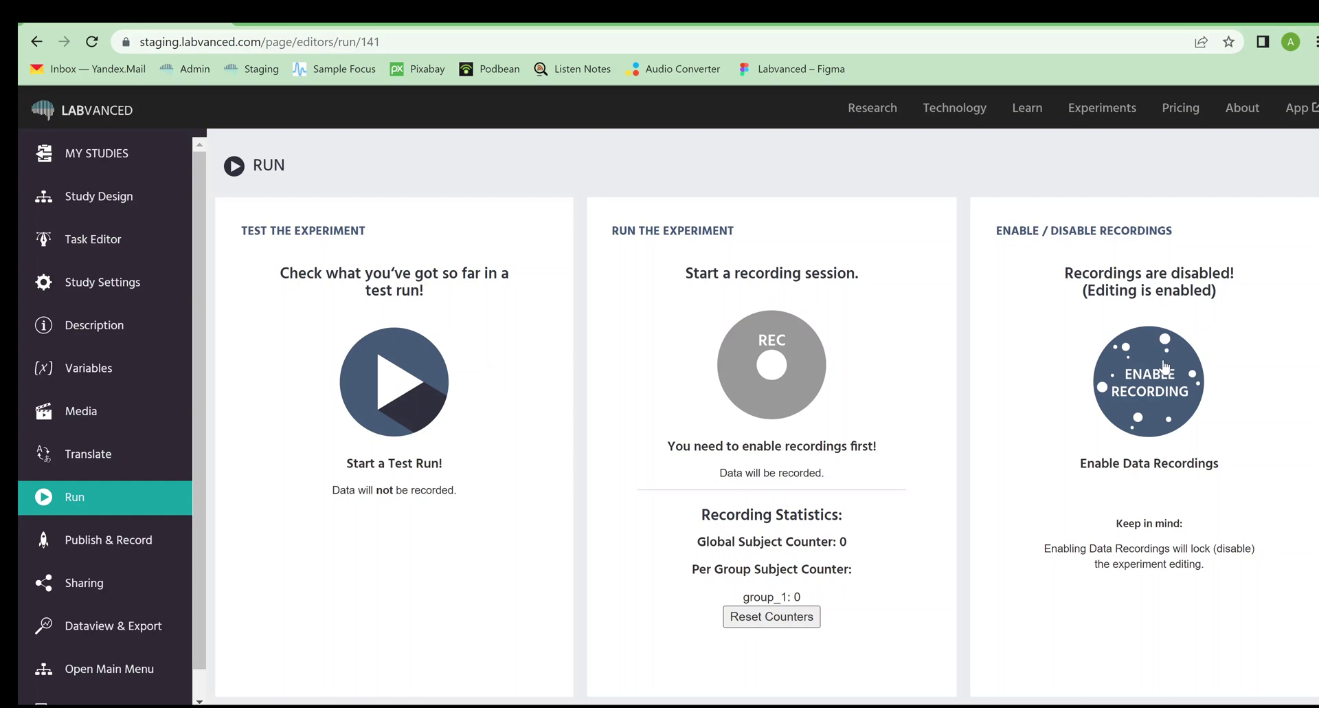
left_click(1166, 391)
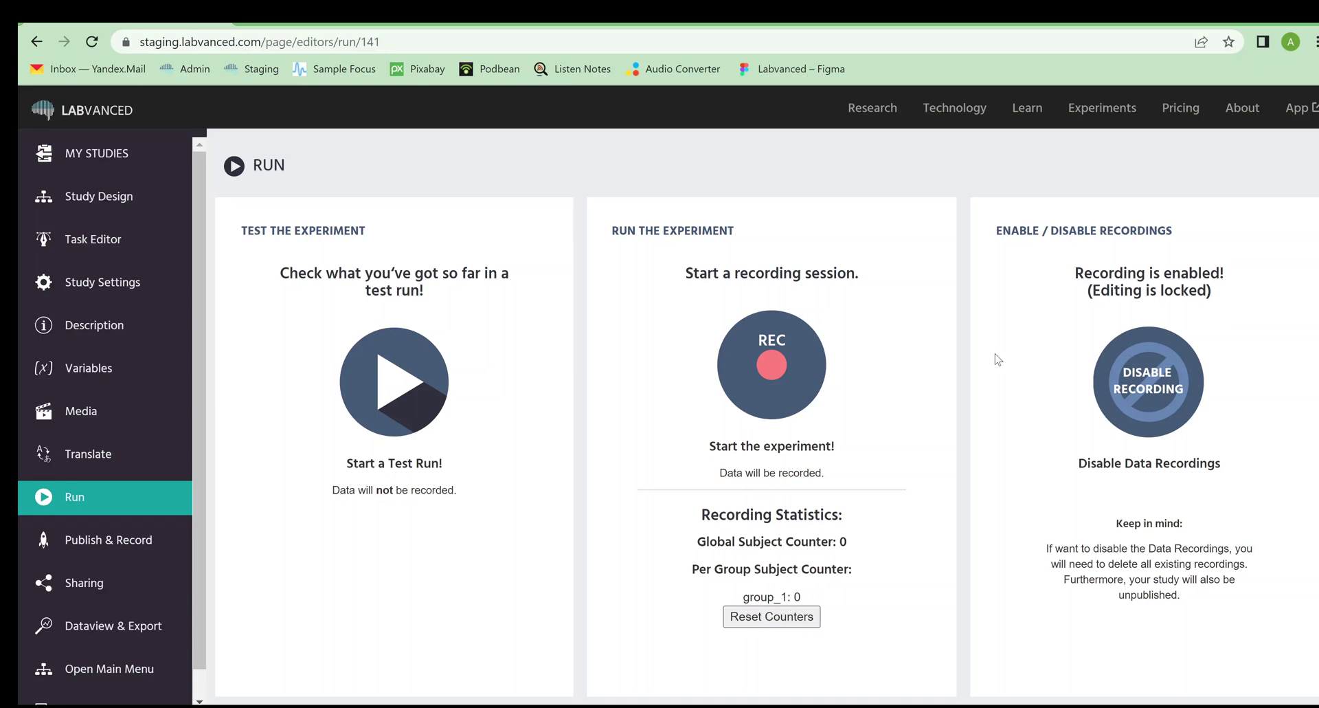
left_click(1179, 391)
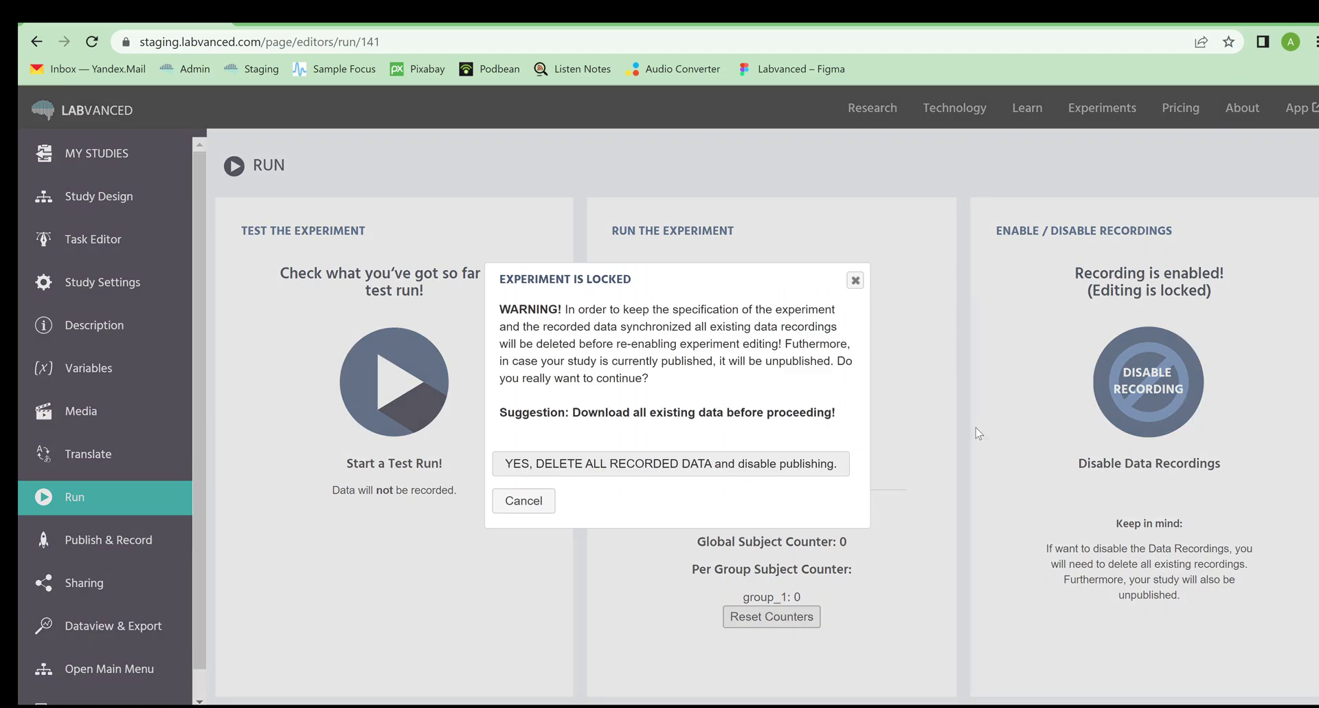
left_click(669, 469)
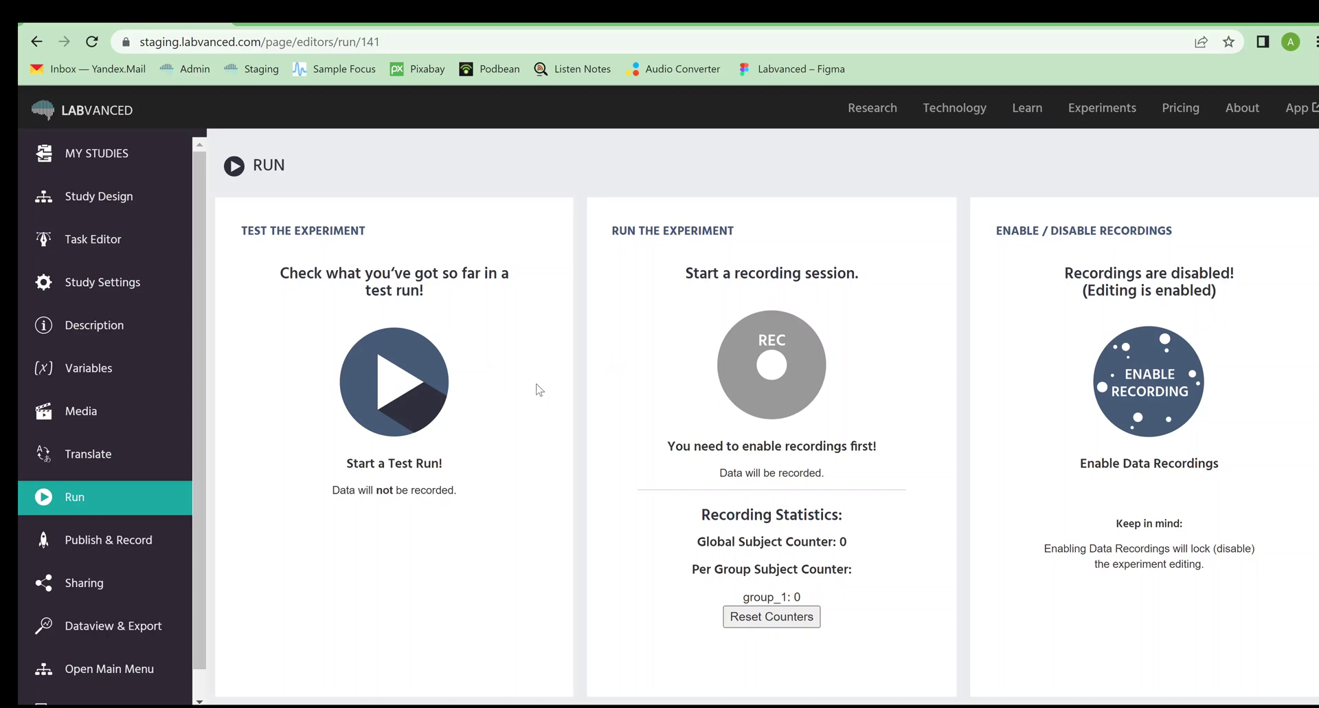
Review the Publish & Record requirements, then bring up the Sharing page
left_click(129, 559)
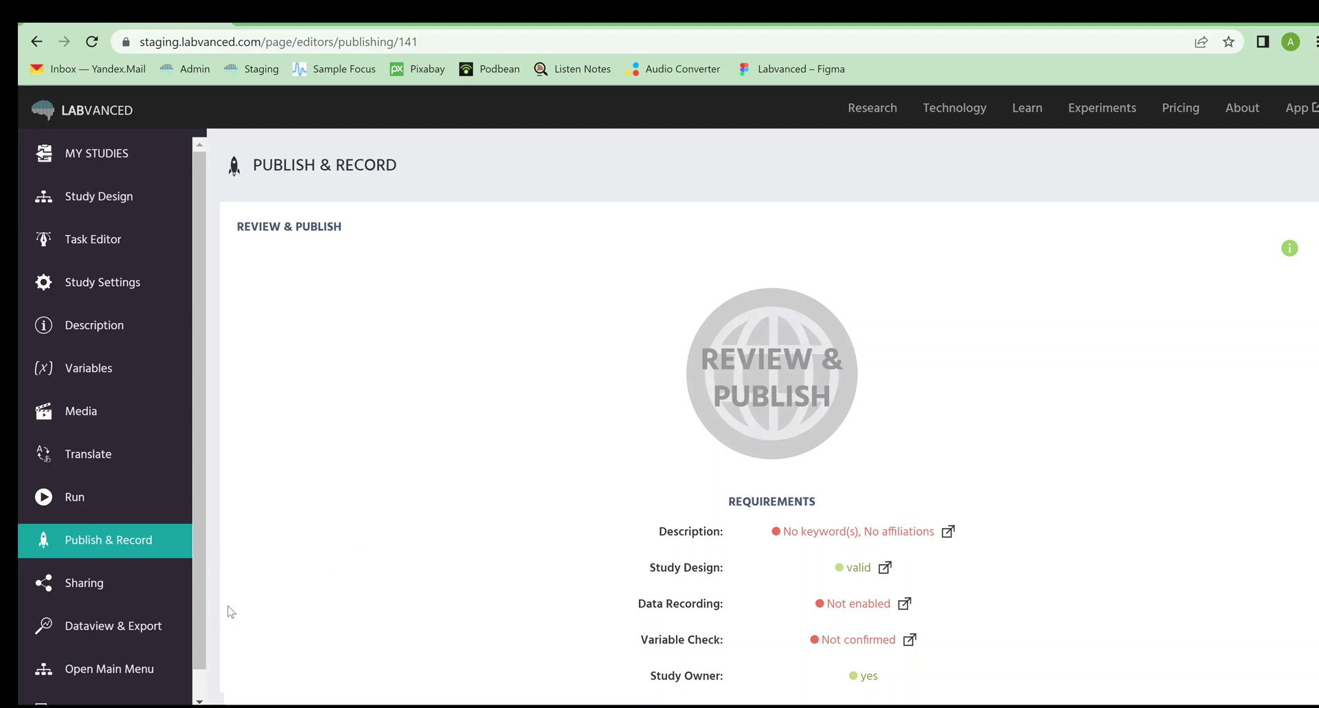
left_click(129, 581)
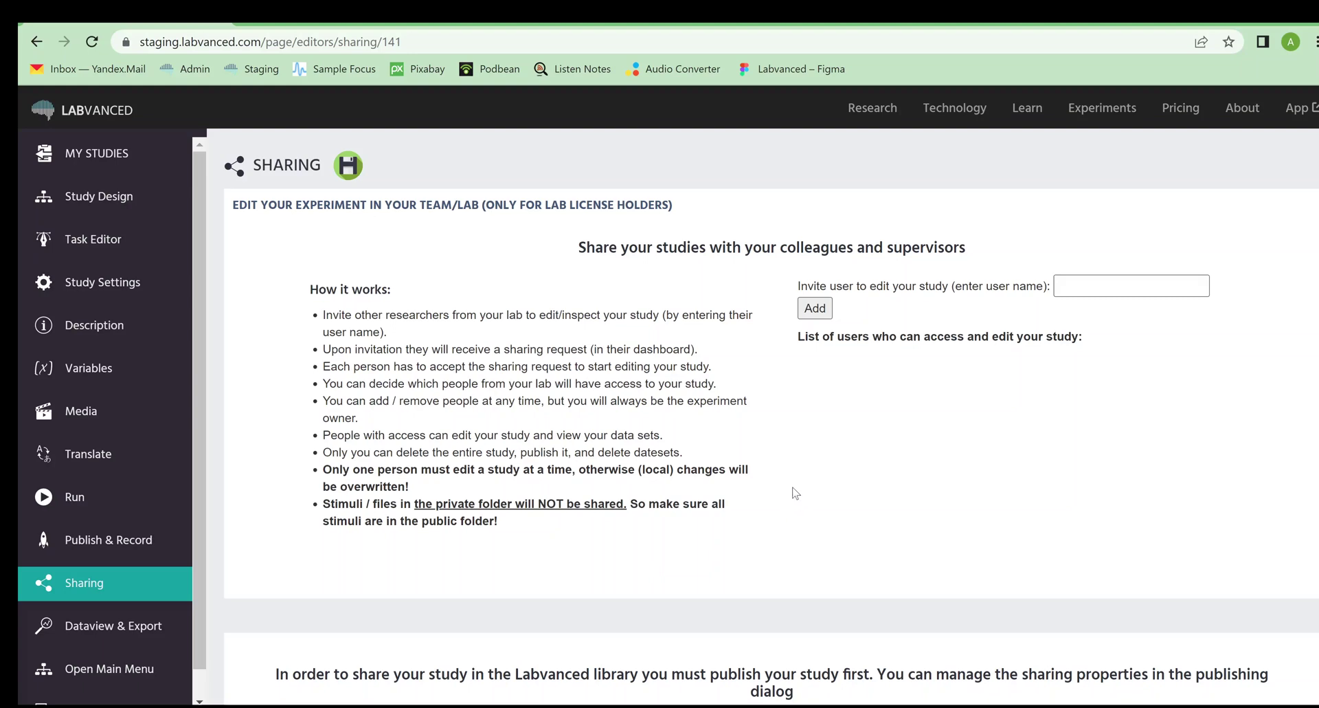
In Dataview & Export, exclude Start_Time_Local and End_Time_Local from the exported variables
left_click(174, 620)
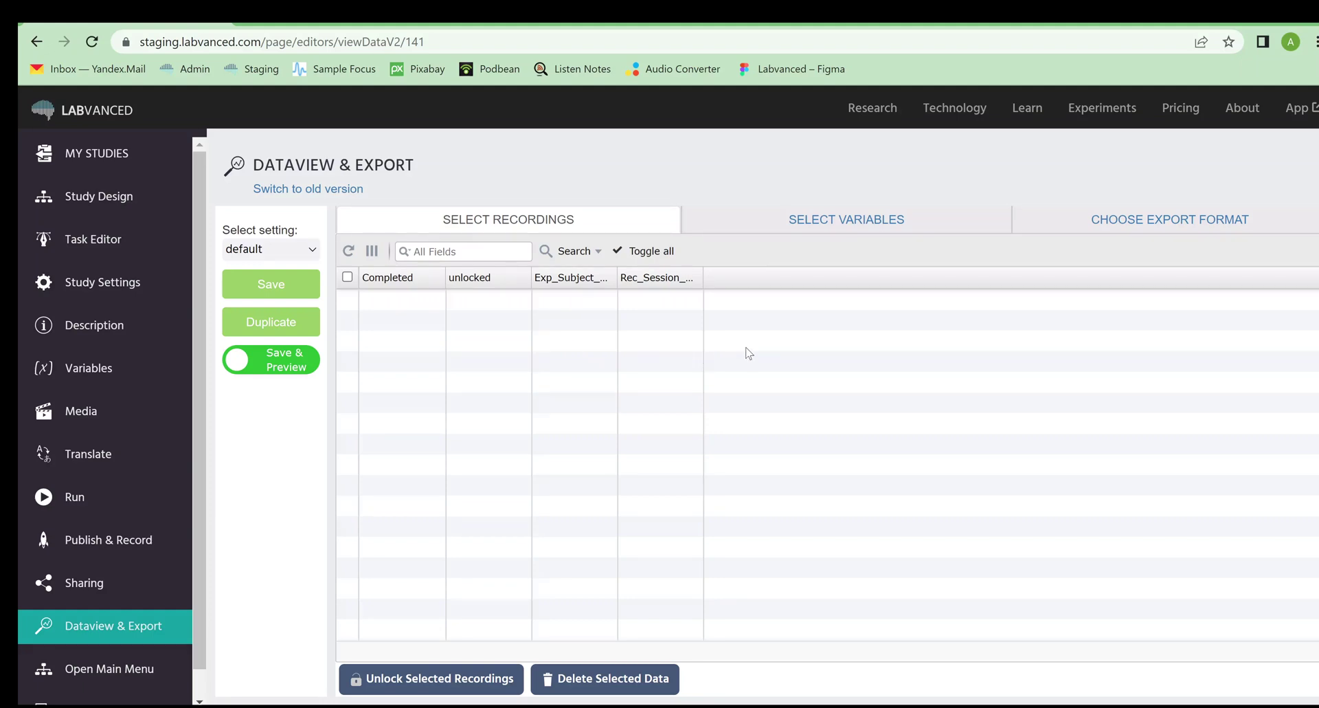
left_click(774, 224)
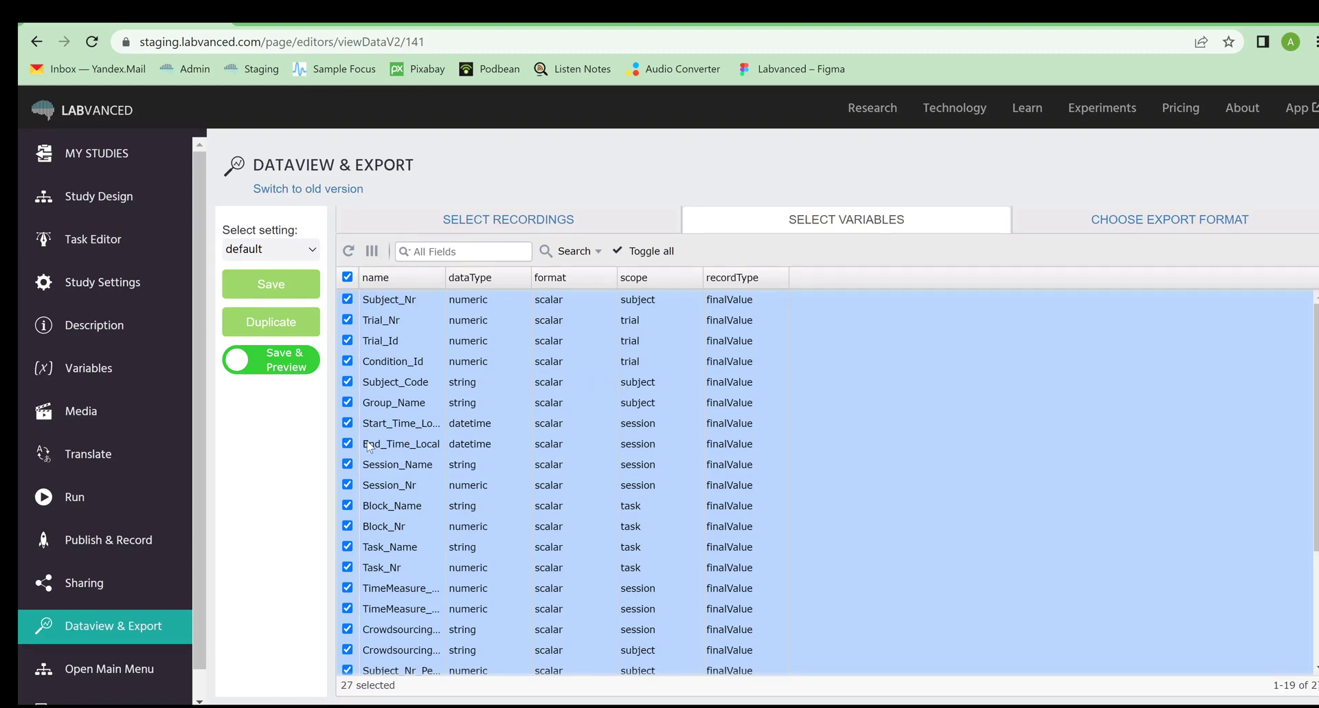
left_click(348, 424)
left_click(348, 443)
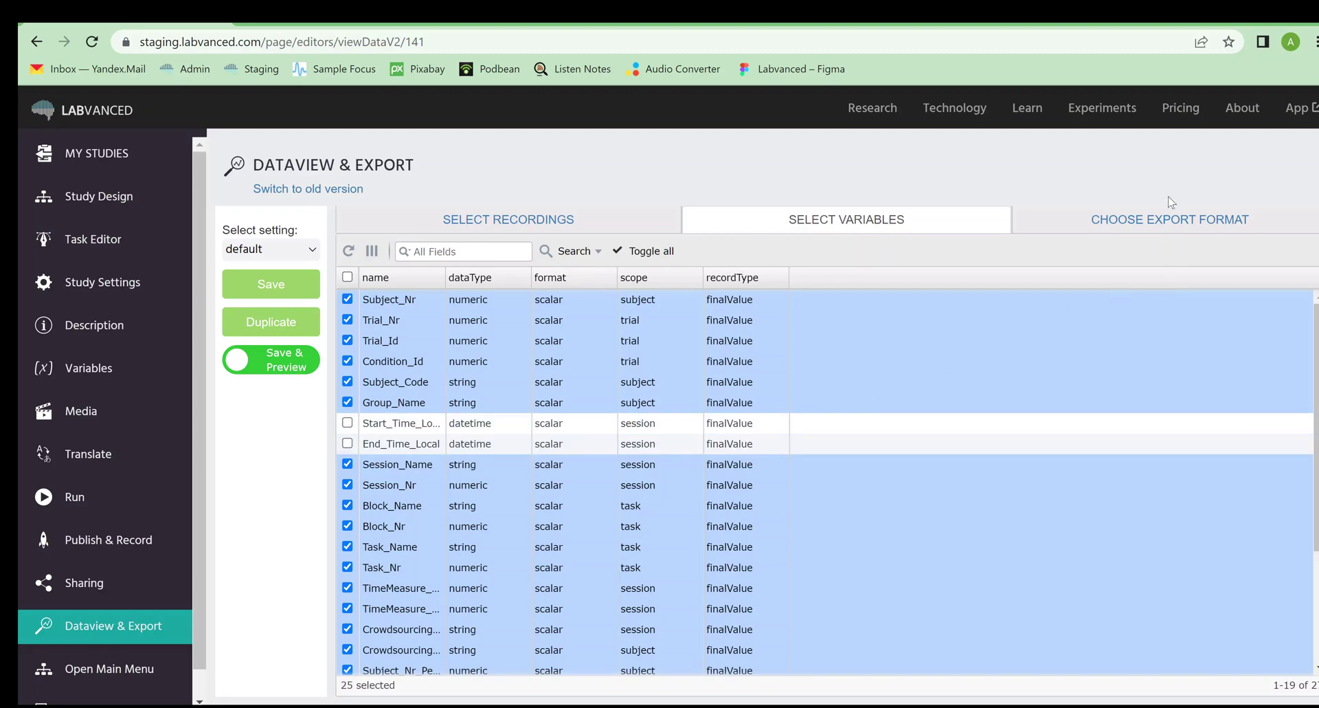
Review the CSV, UTF-8 export format with Save & Preview, then return to the recordings list
left_click(1167, 220)
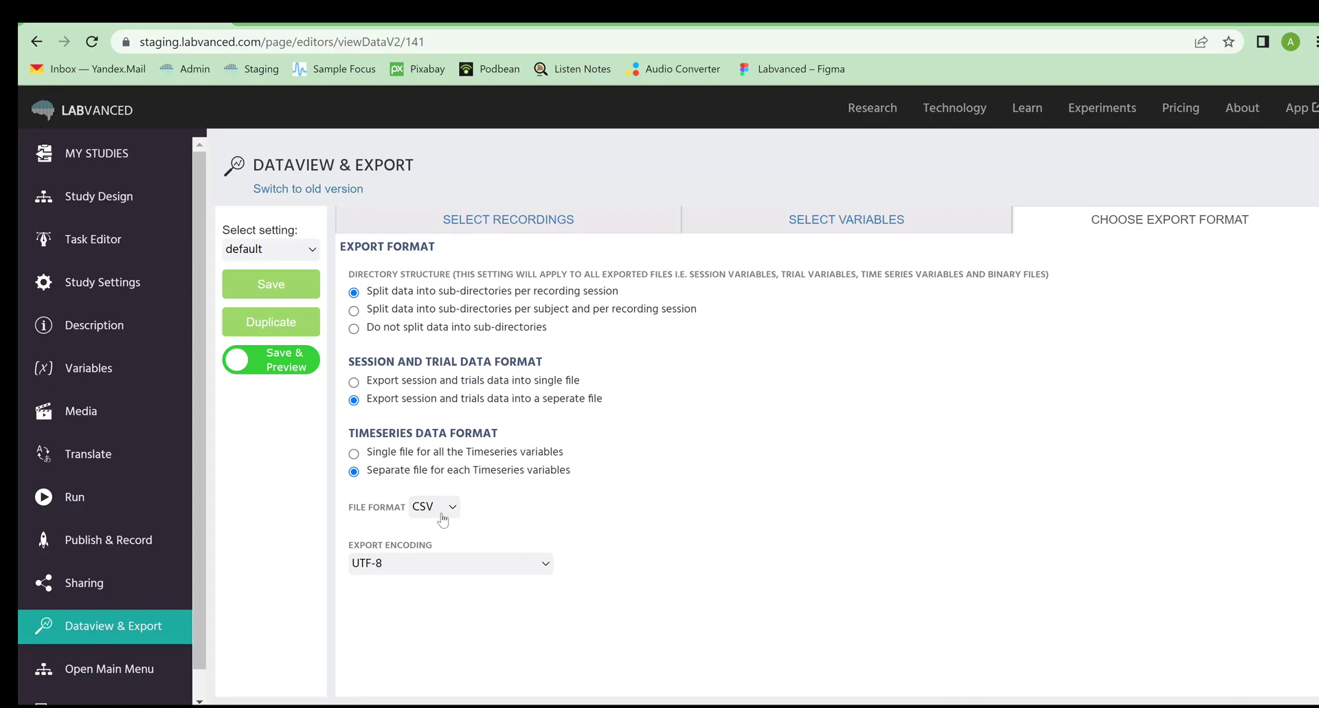
left_click(233, 364)
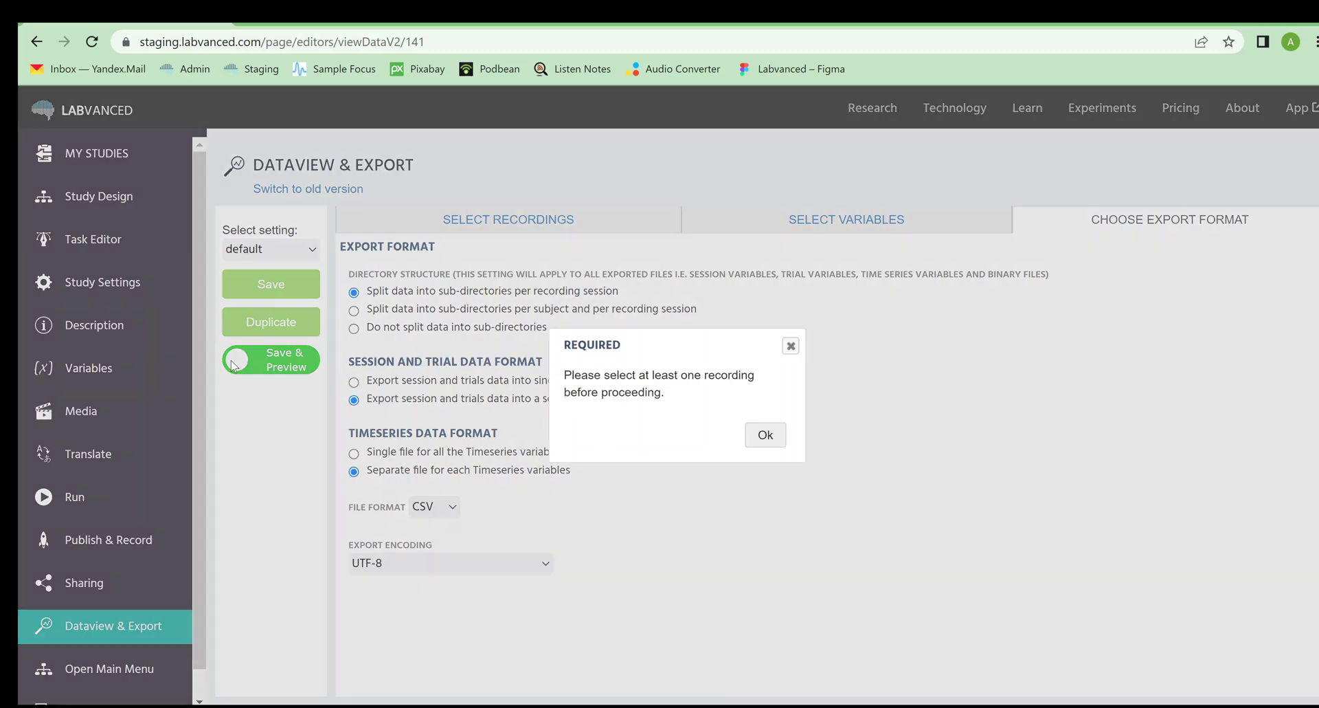
left_click(770, 439)
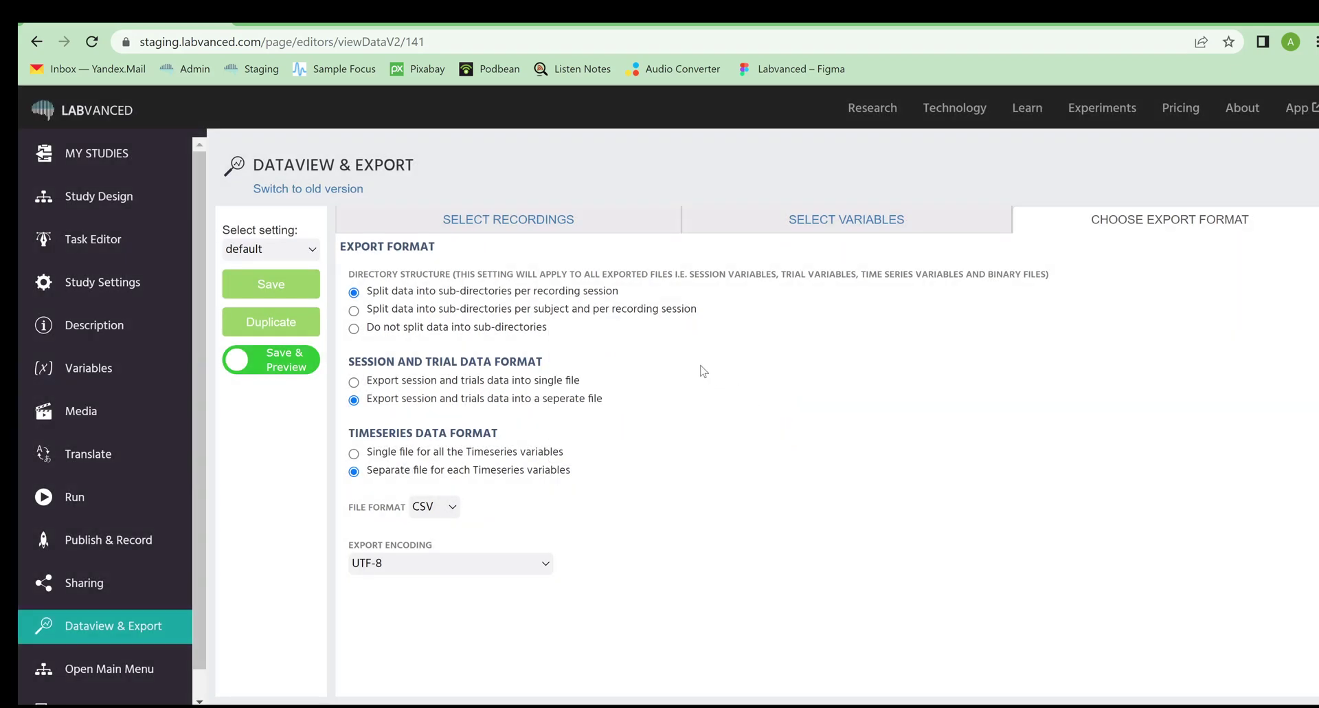
left_click(574, 218)
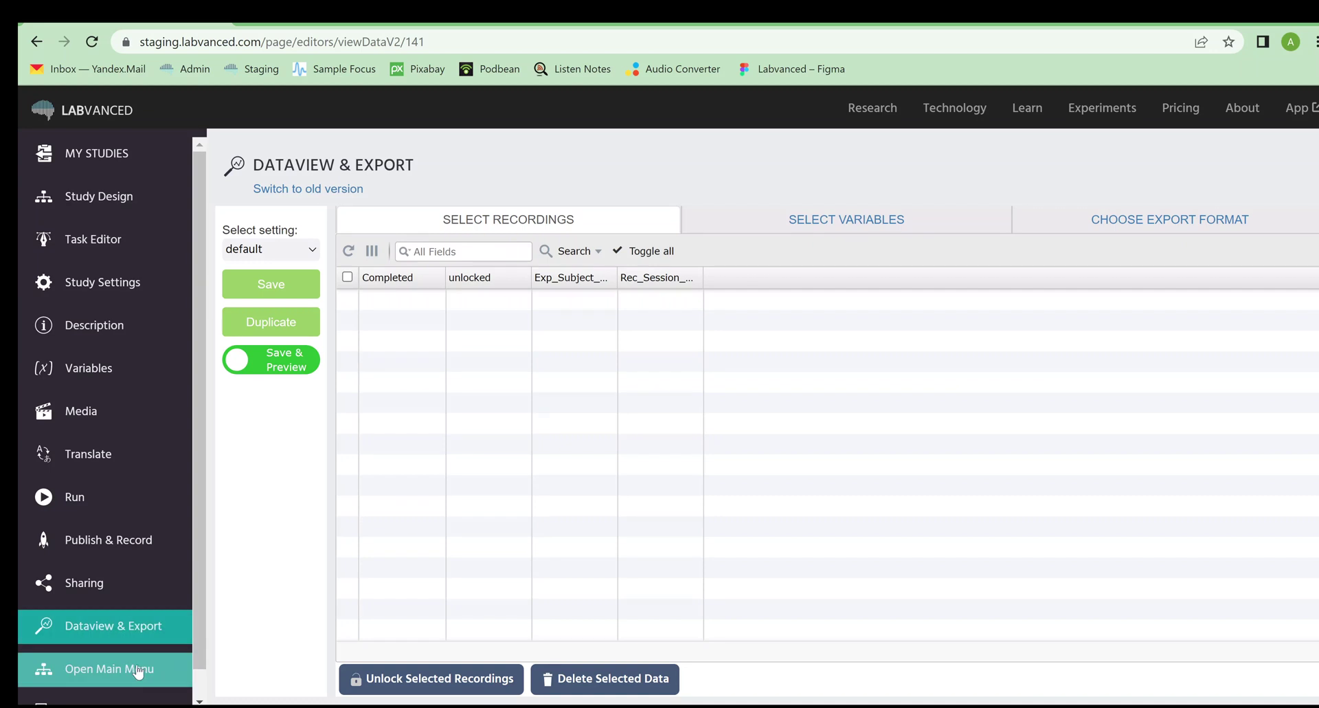
Go via Study Design back to My Studies, now listing New Study (ID 141)
scroll(127, 649, "down", 1)
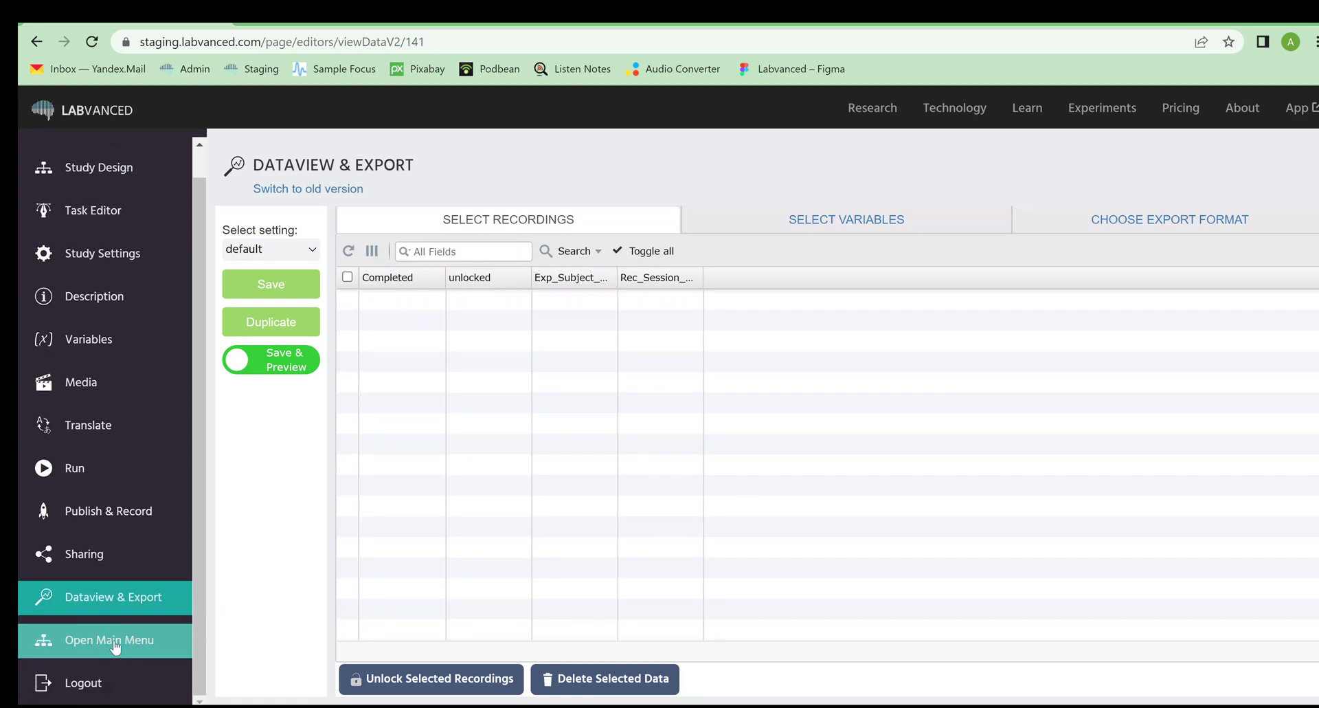
scroll(123, 646, "up", 1)
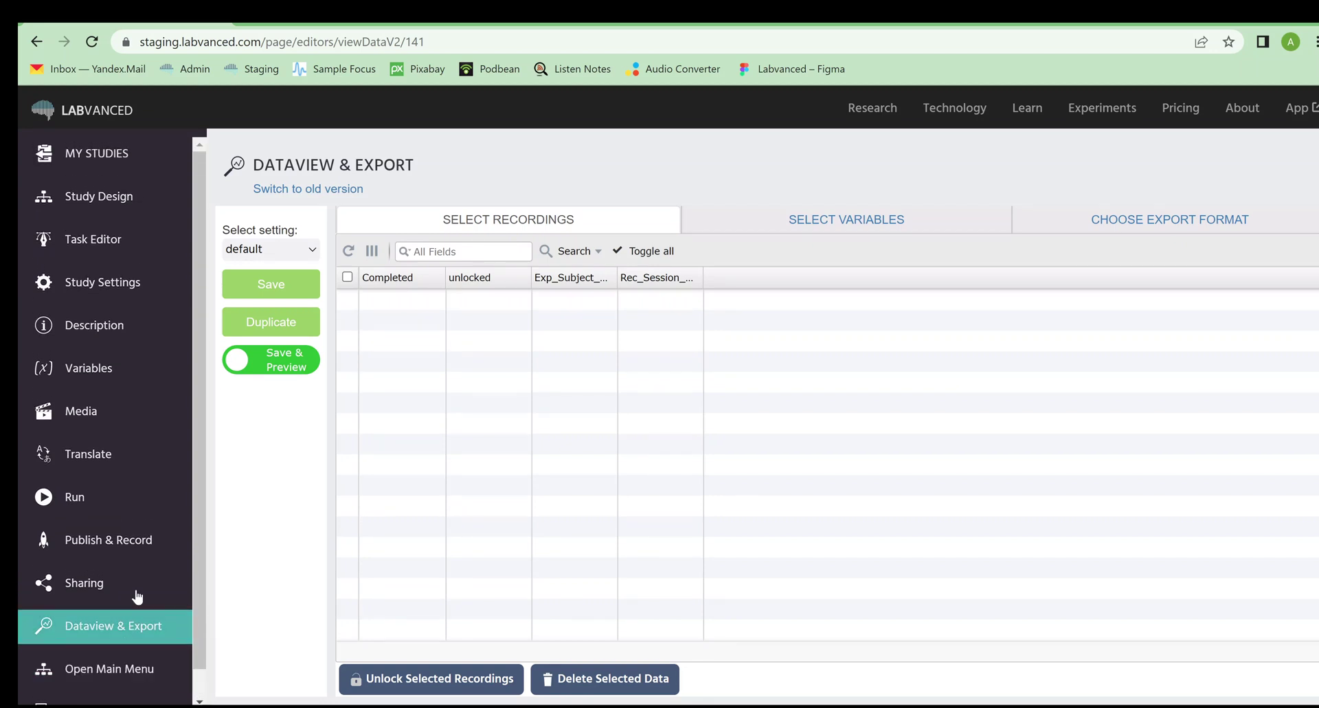
left_click(134, 206)
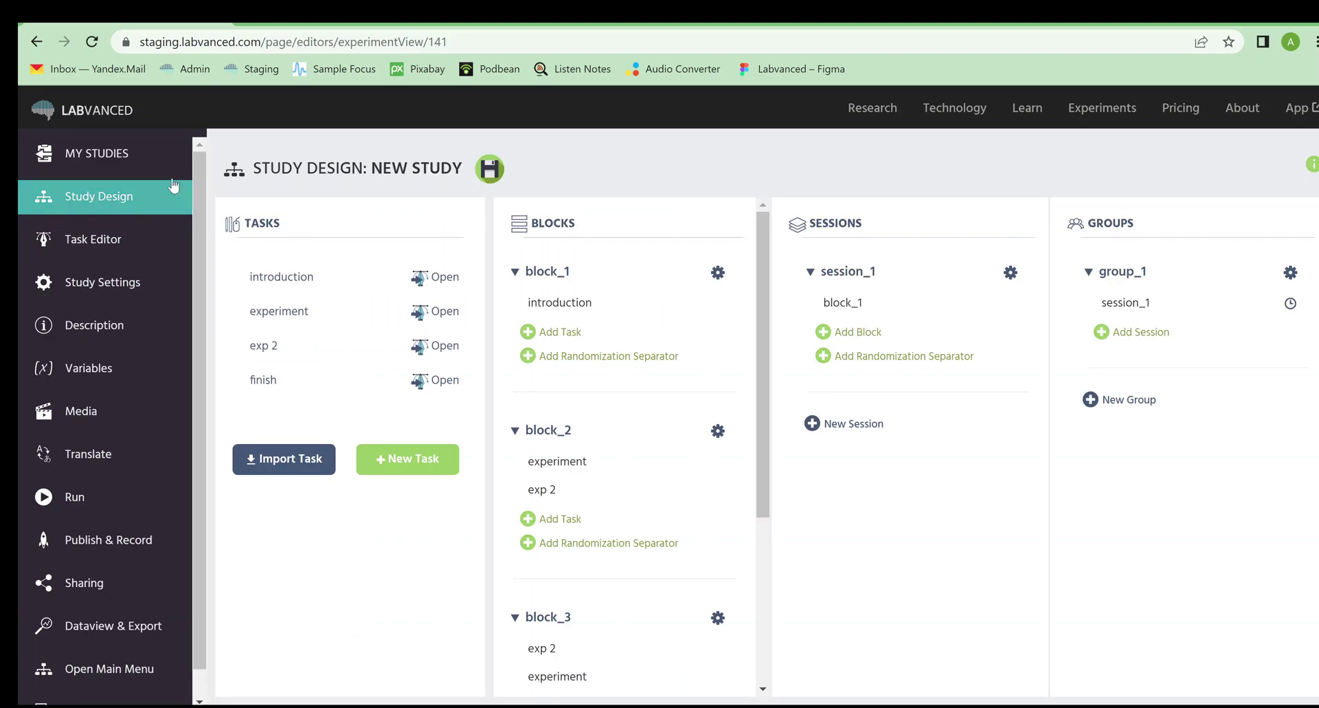
left_click(154, 161)
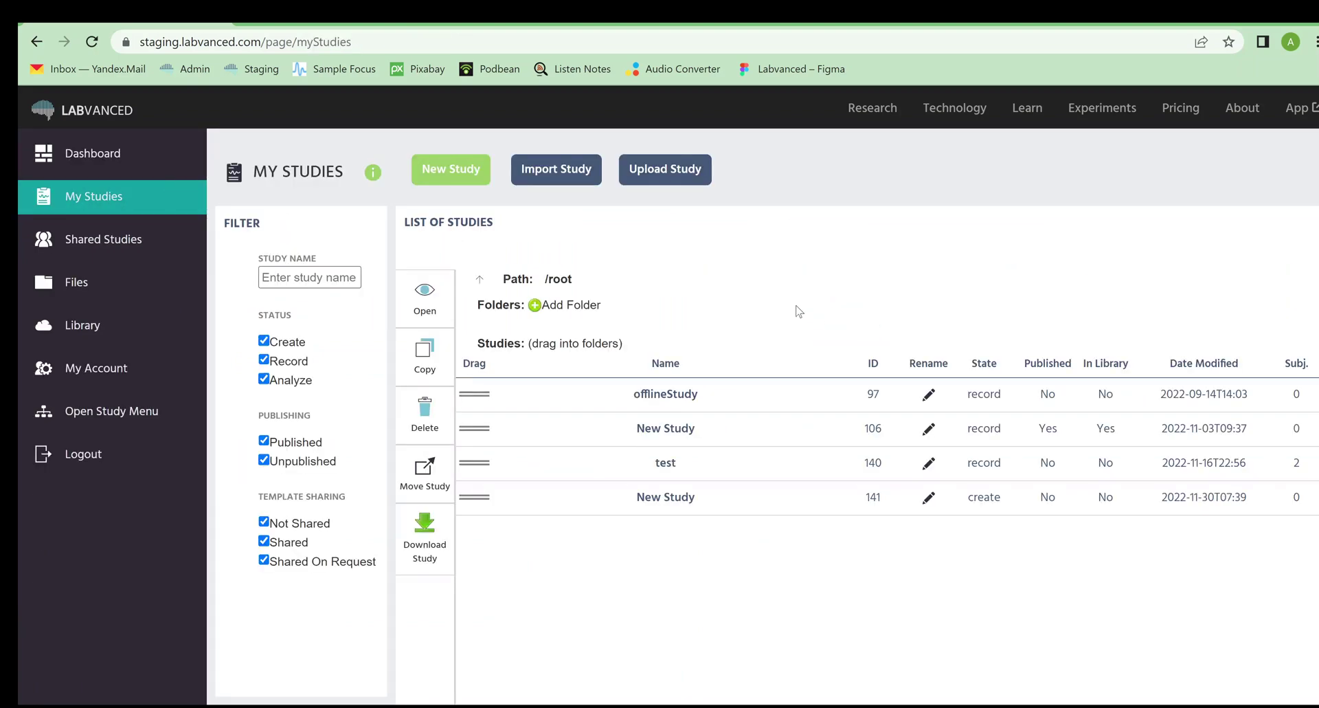